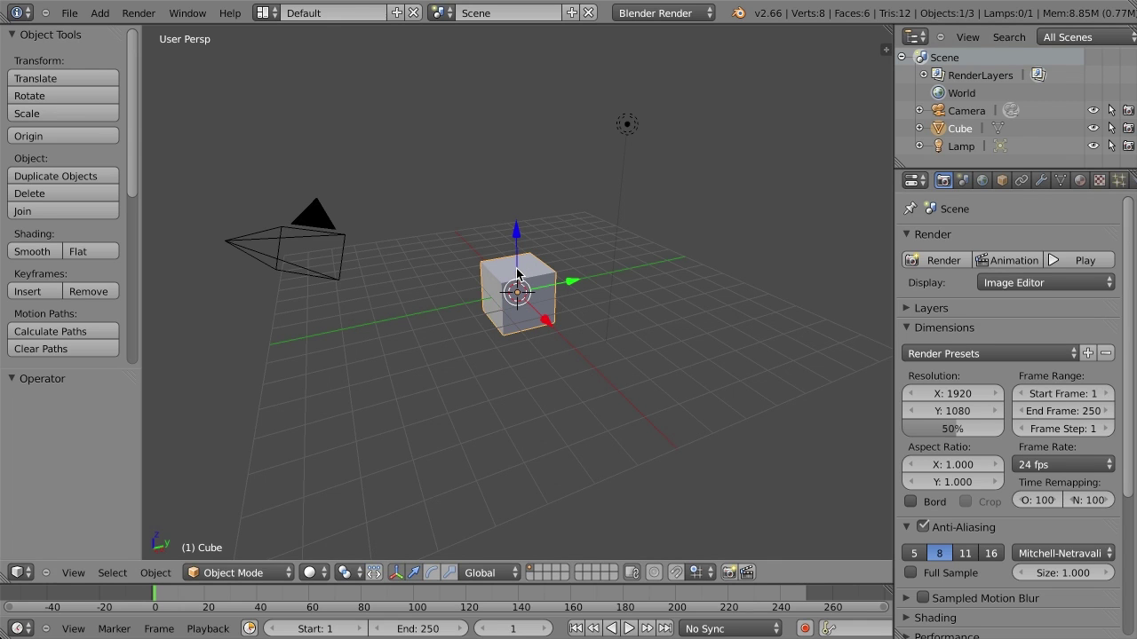
Step: Bring up the comparison image in the image viewer, enlarge it to full screen, then close it
{"action": "key", "text": "super+Tab"}
{"action": "left_click", "coordinate": [914, 183]}
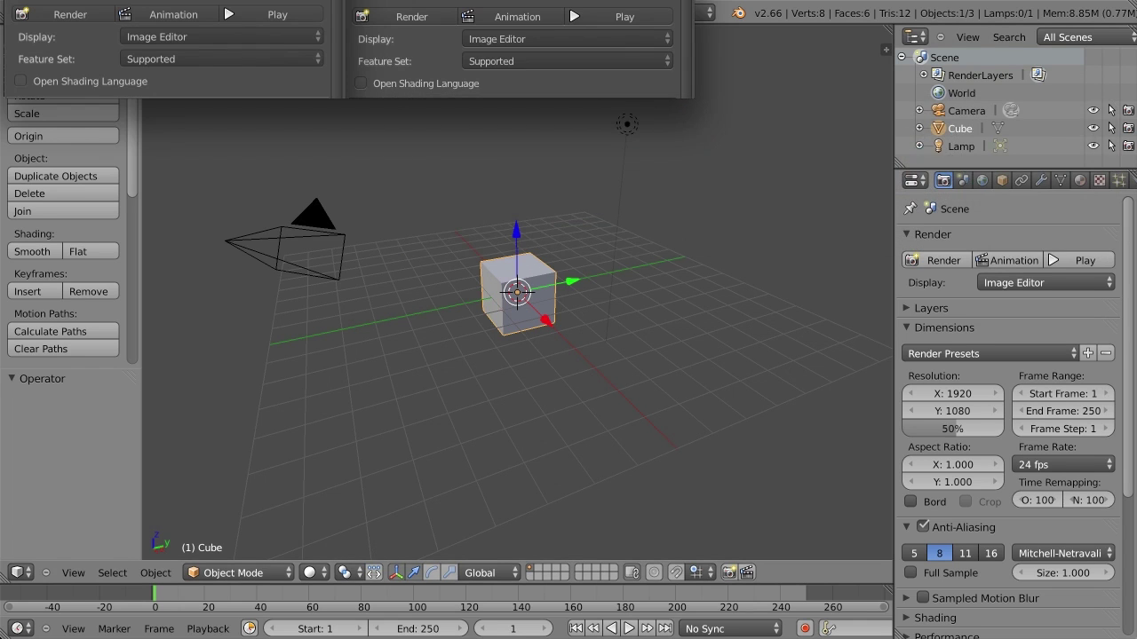
{"action": "left_click_drag", "start_coordinate": [480, 0], "coordinate": [530, 24]}
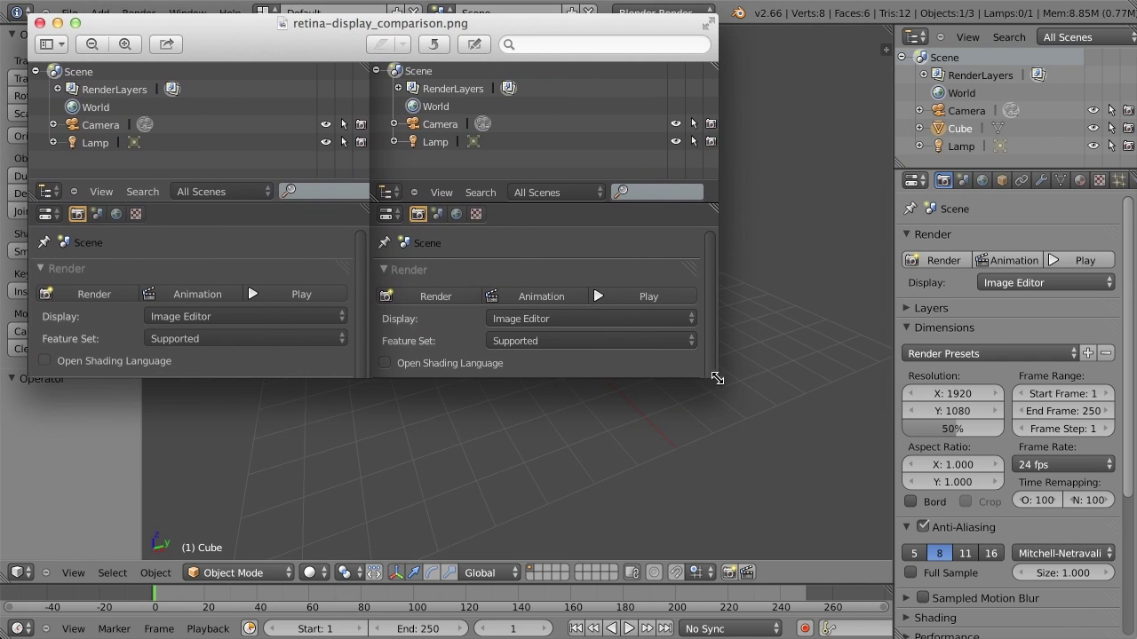
{"action": "left_click_drag", "start_coordinate": [733, 381], "coordinate": [1110, 623]}
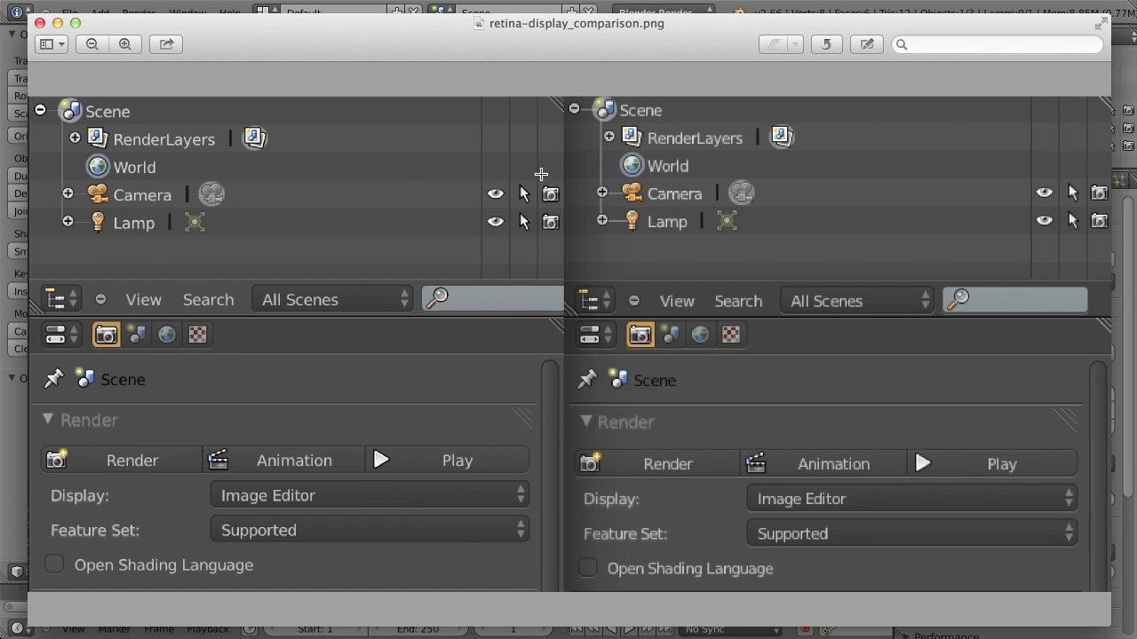
{"action": "key", "text": "super+w"}
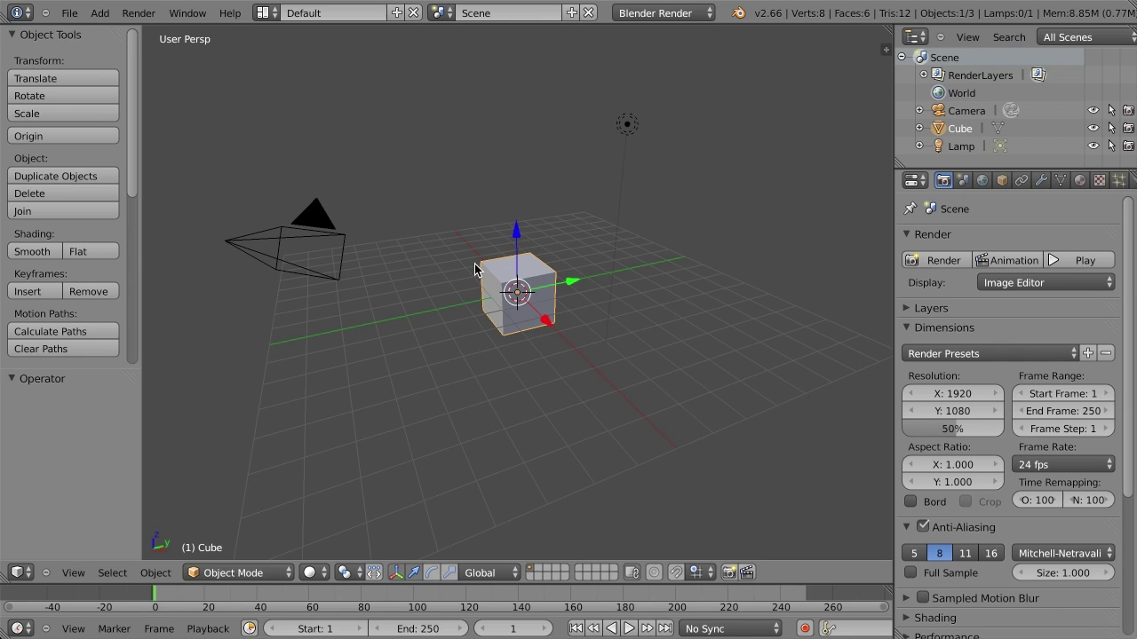
Step: Zoom out the 3D view and toggle the properties sidebar and tool shelf repeatedly
{"action": "scroll", "coordinate": [535, 334], "scroll_direction": "down", "scroll_amount": 3}
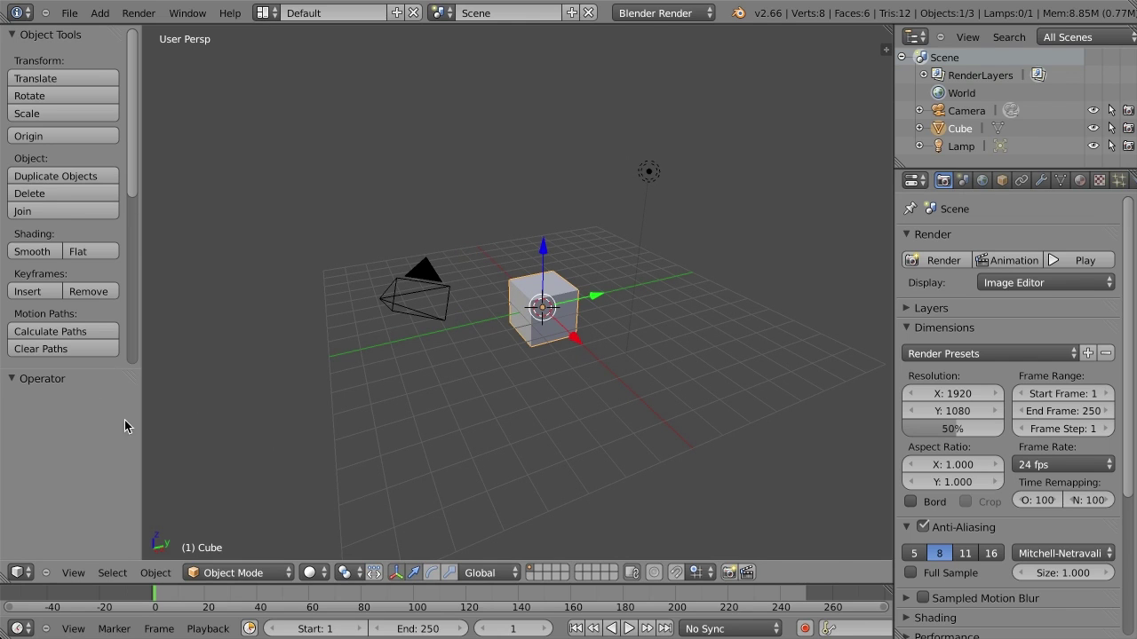
{"action": "key", "text": "n"}
{"action": "key", "text": "t"}
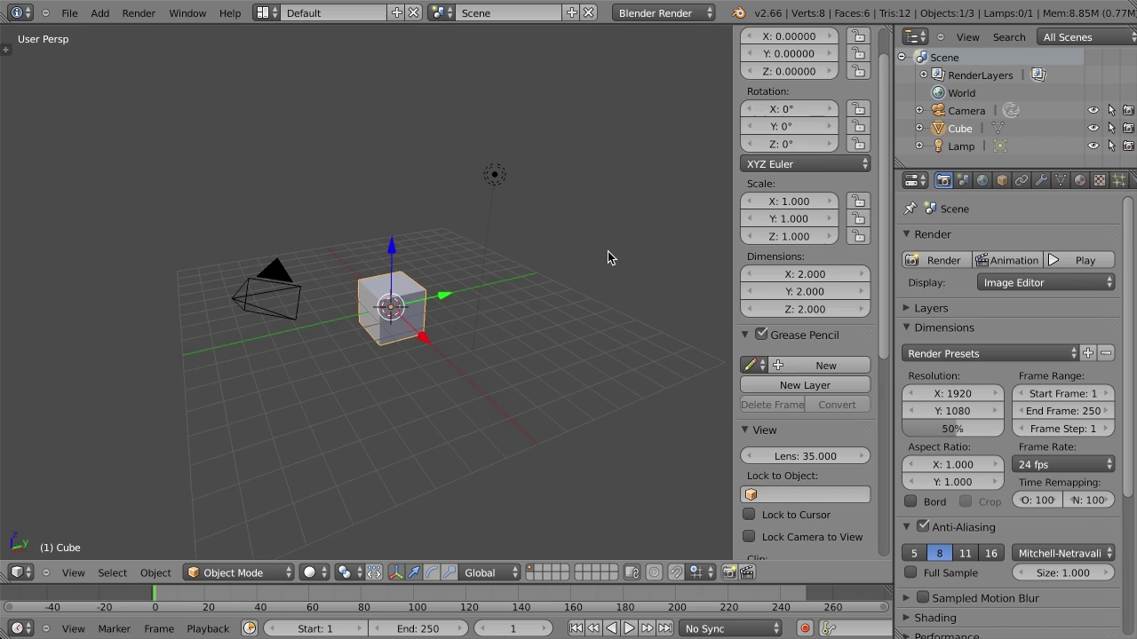
{"action": "key", "text": "n"}
{"action": "key", "text": "t"}
{"action": "key", "text": "n"}
{"action": "key", "text": "t"}
{"action": "key", "text": "n"}
{"action": "key", "text": "t"}
{"action": "key", "text": "n"}
{"action": "key", "text": "t"}
{"action": "key", "text": "n"}
{"action": "key", "text": "t"}
{"action": "key", "text": "n"}
{"action": "key", "text": "t"}
Step: Leave the properties sidebar hidden and open User Preferences with Ctrl+Alt+U
{"action": "key", "text": "n"}
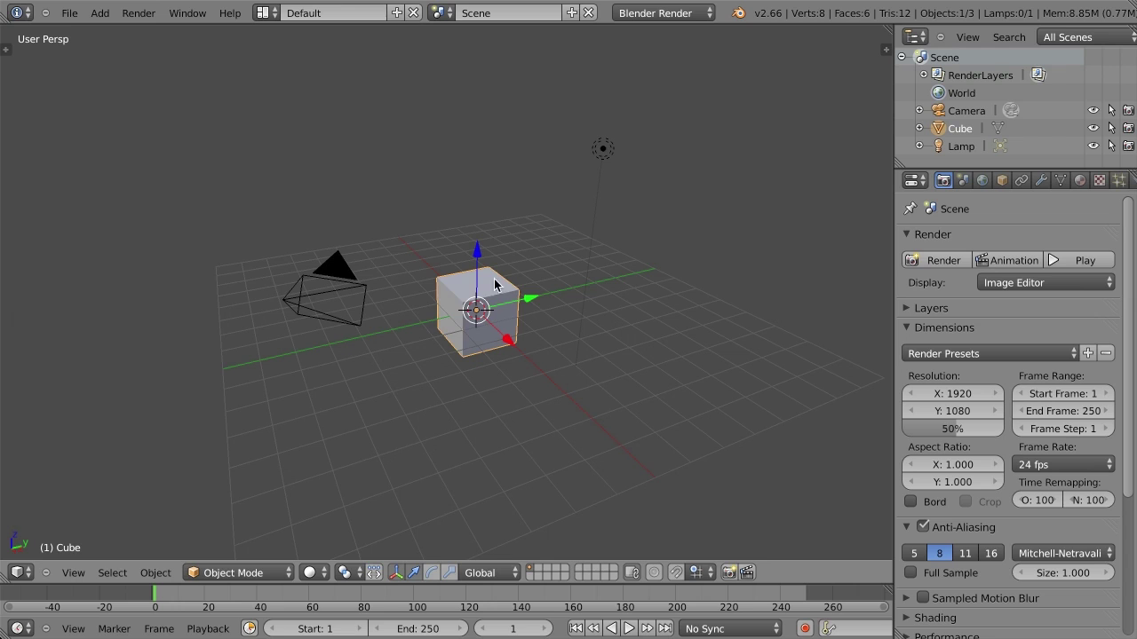
{"action": "key", "text": "n"}
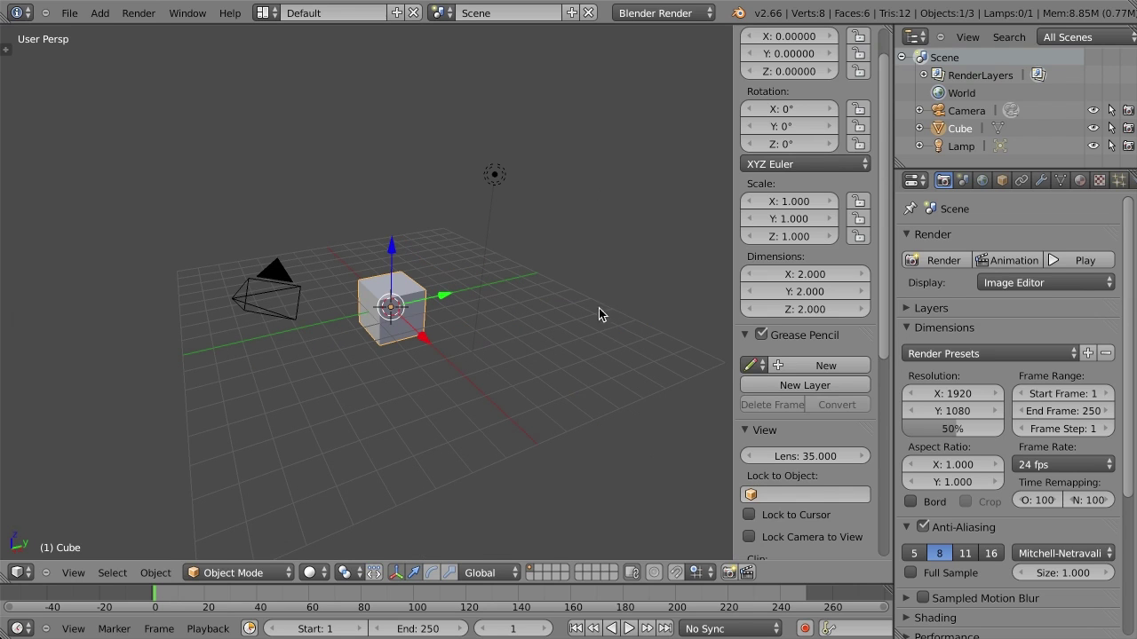
{"action": "key", "text": "n"}
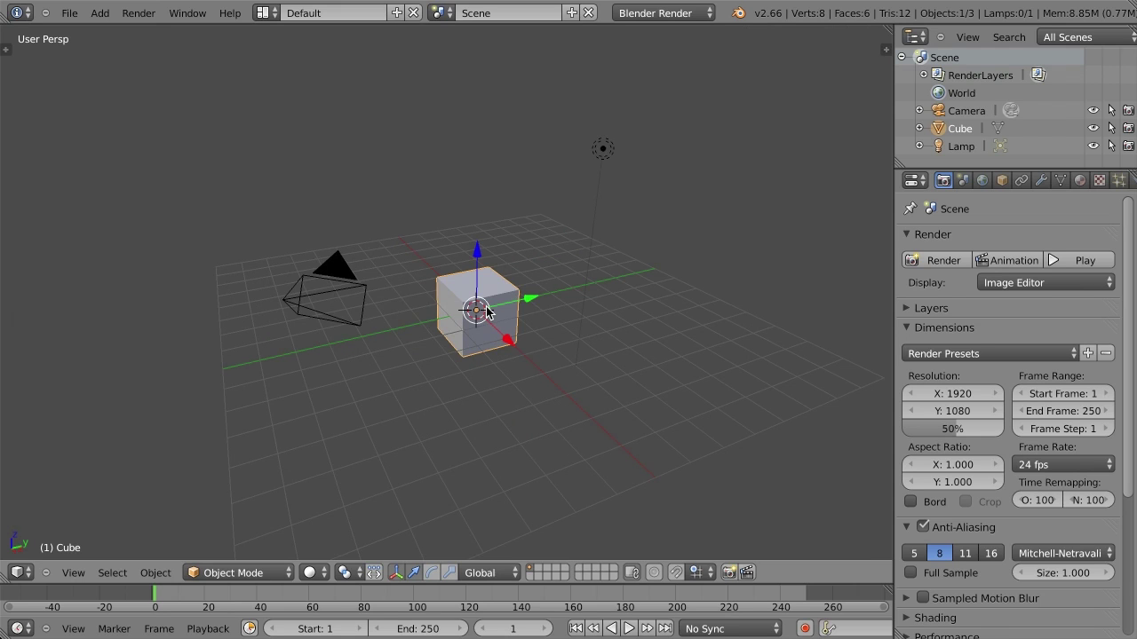
{"action": "key", "text": "ctrl+alt+u"}
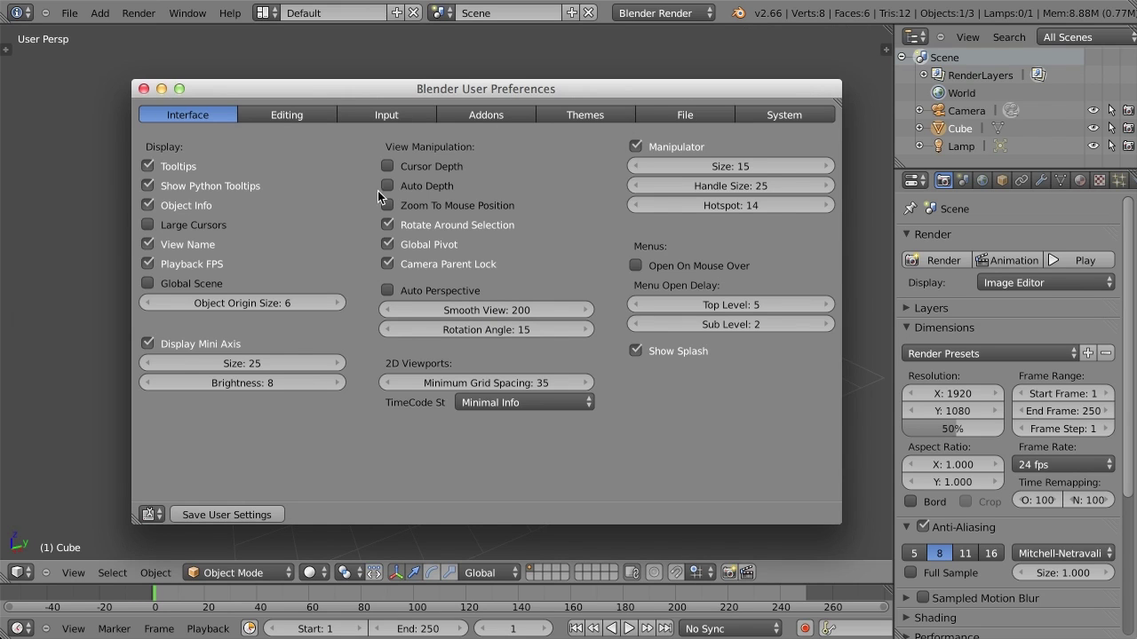
Step: Enable Region Overlap on the System preferences page and close the window
{"action": "left_click", "coordinate": [794, 115]}
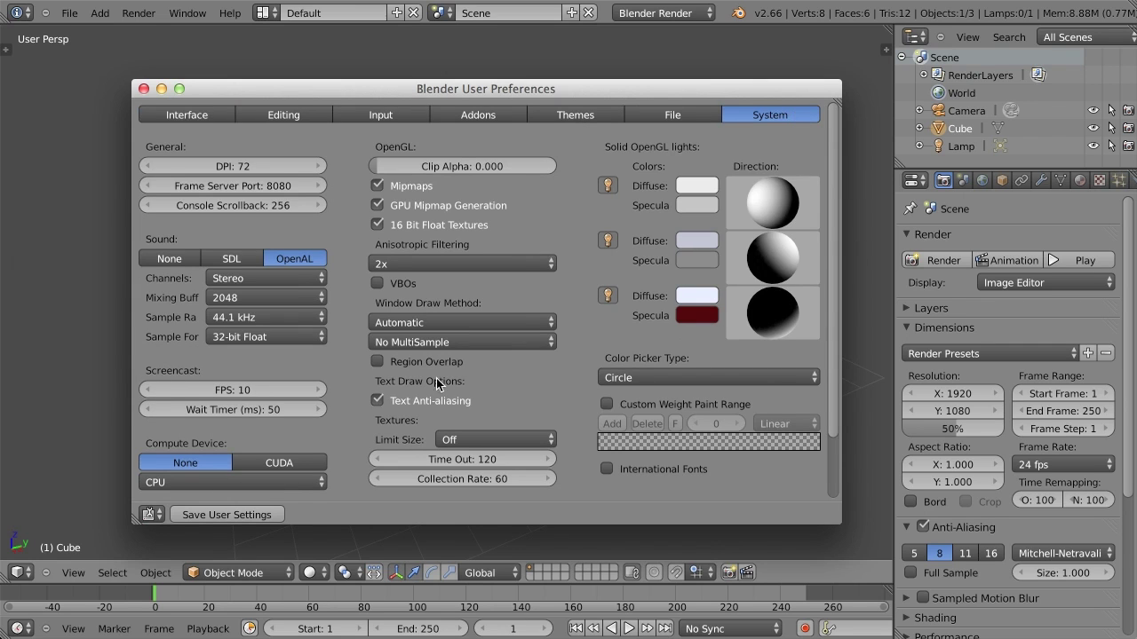
{"action": "left_click", "coordinate": [378, 362]}
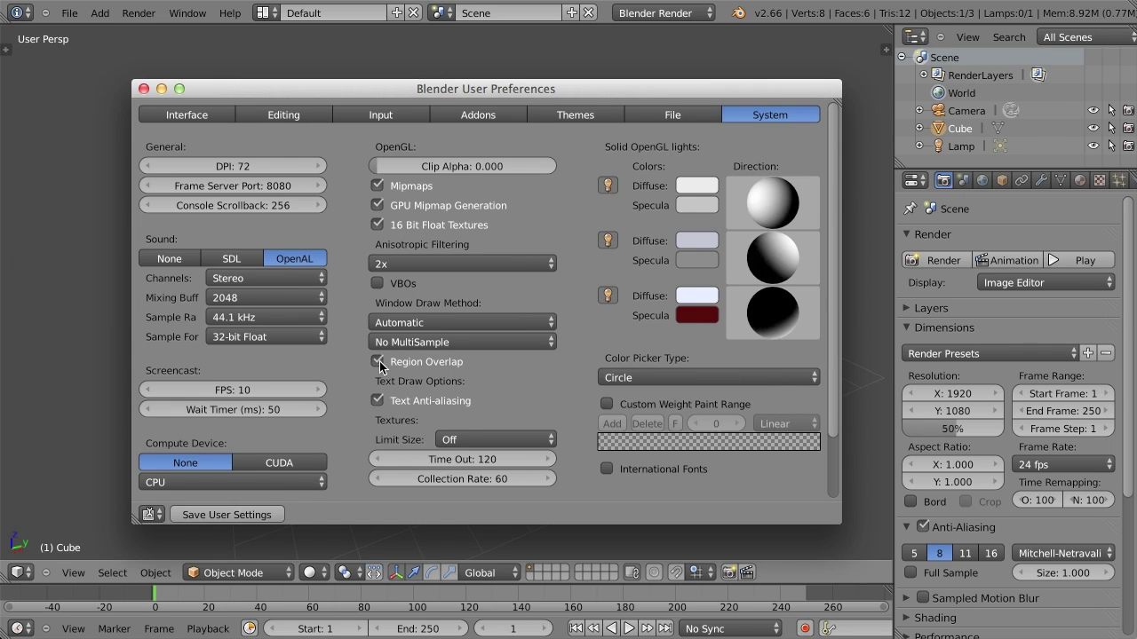
{"action": "key", "text": "super+w"}
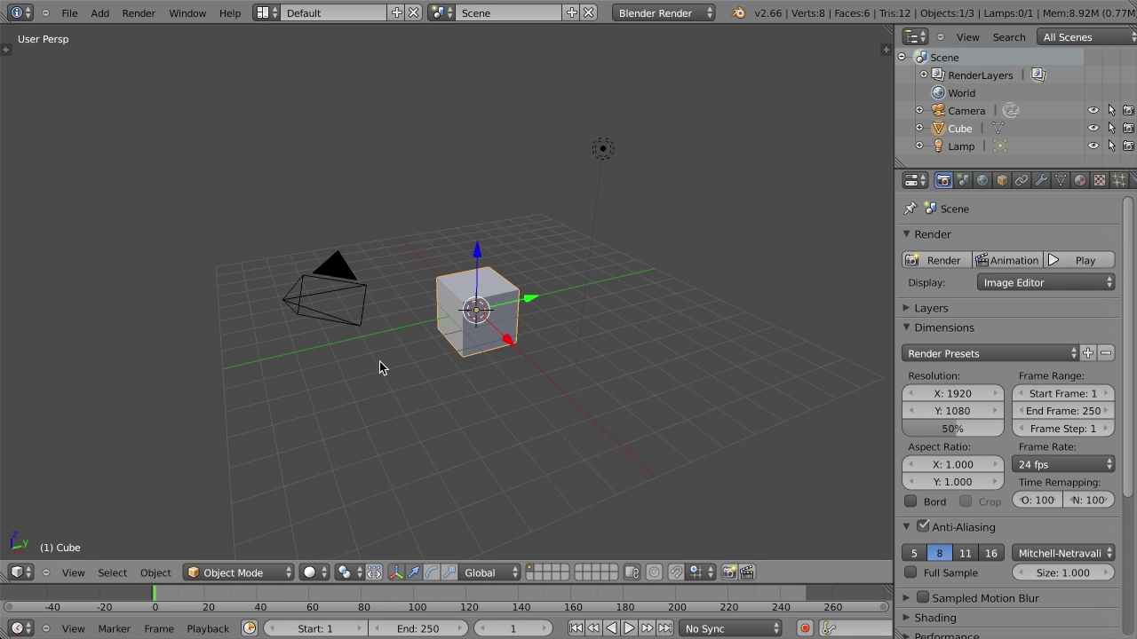
Step: Check the sidebar and tool shelf now float over the orbited view, then reopen User Preferences
{"action": "key", "text": "n"}
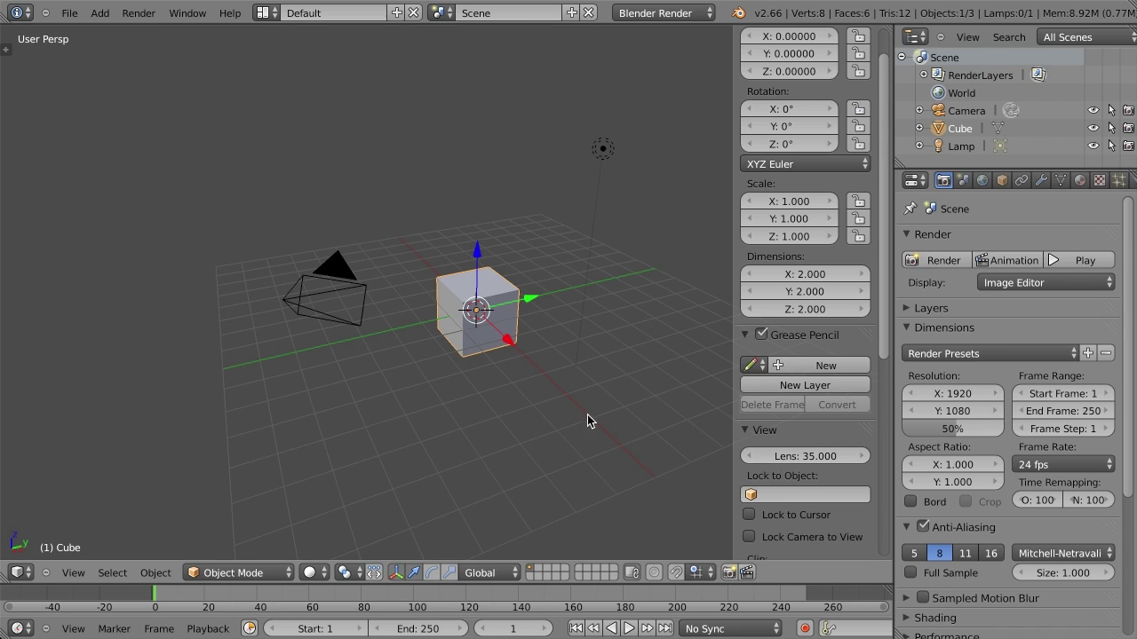
{"action": "key", "text": "n"}
{"action": "key", "text": "n"}
{"action": "key", "text": "t"}
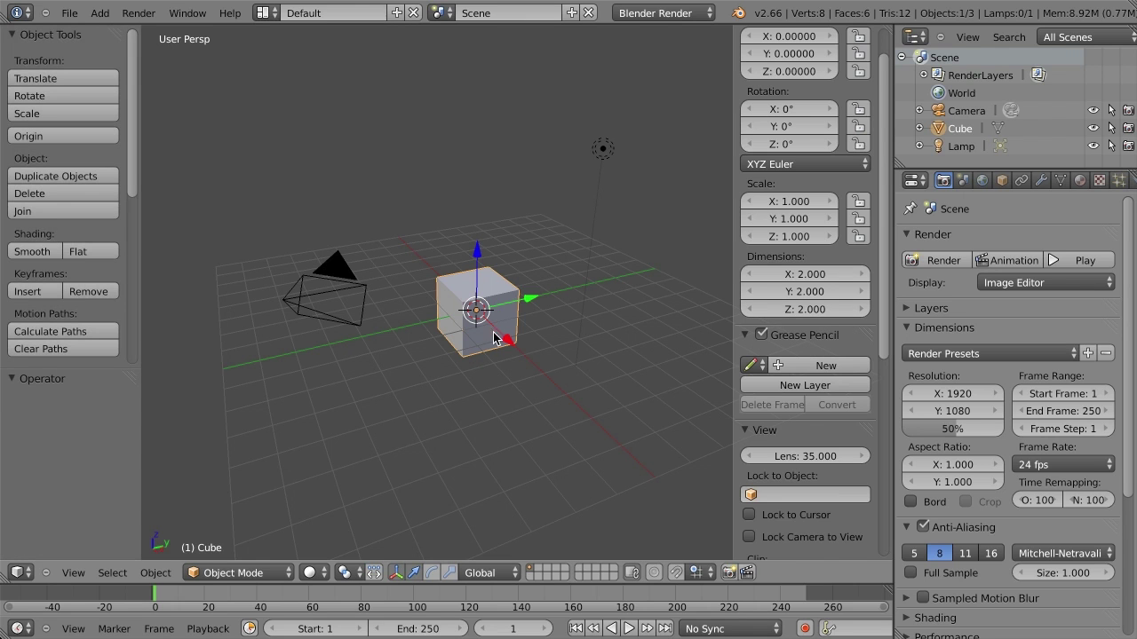
{"action": "middle_click_drag", "start_coordinate": [492, 330], "coordinate": [541, 322]}
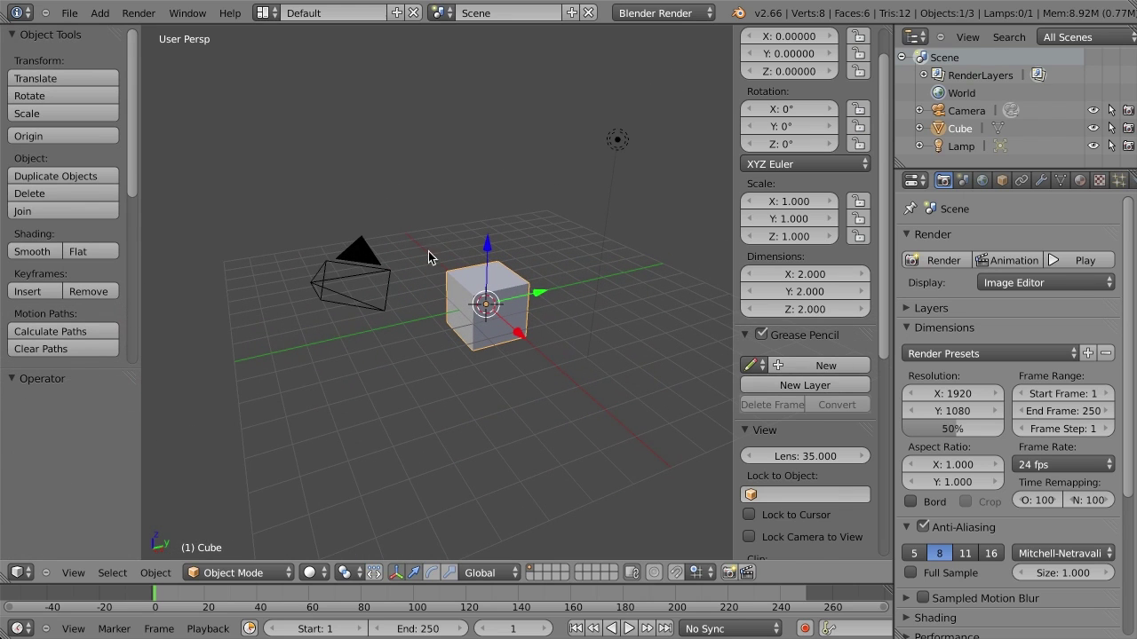
{"action": "key", "text": "ctrl+alt+u"}
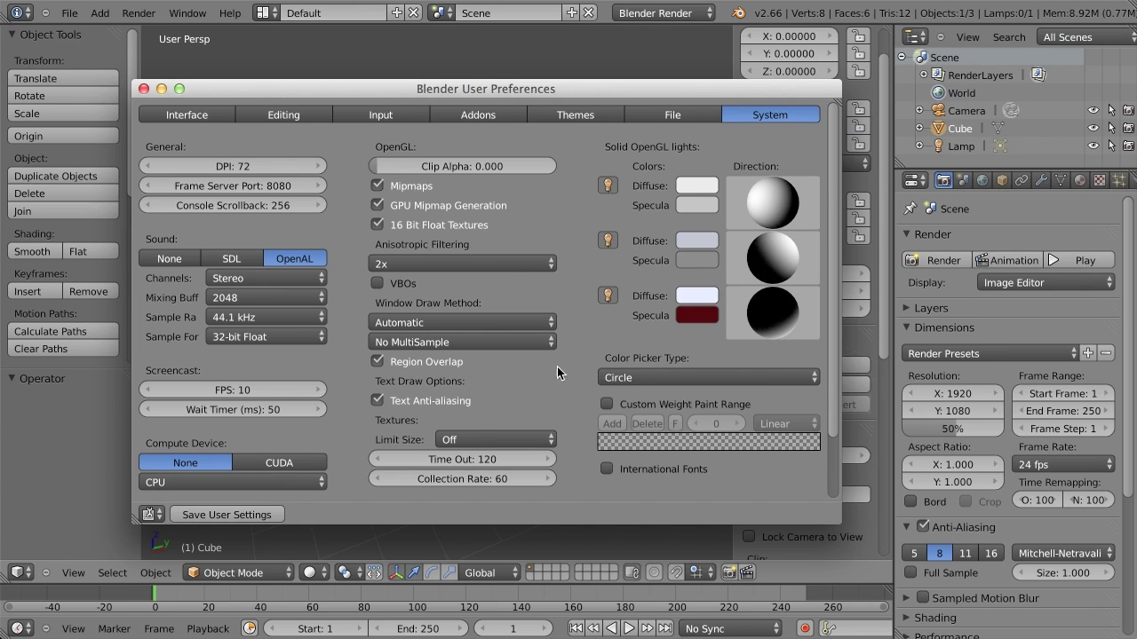
Step: Show the 3D View theme colours and inspect the panel header colour without changing it
{"action": "left_click", "coordinate": [579, 114]}
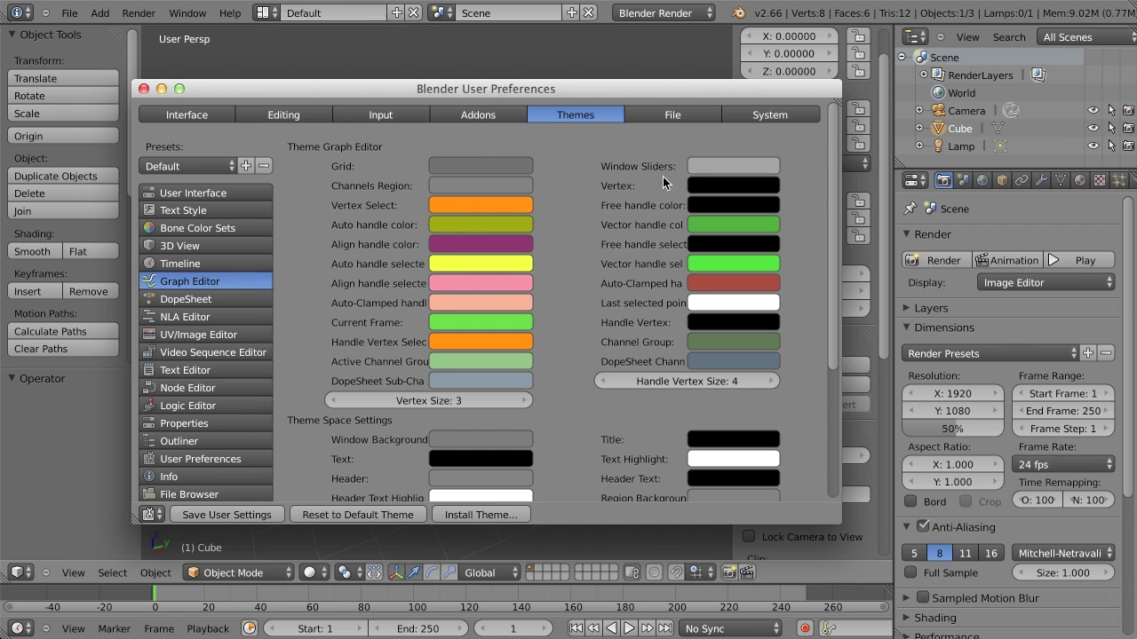
{"action": "left_click", "coordinate": [173, 246]}
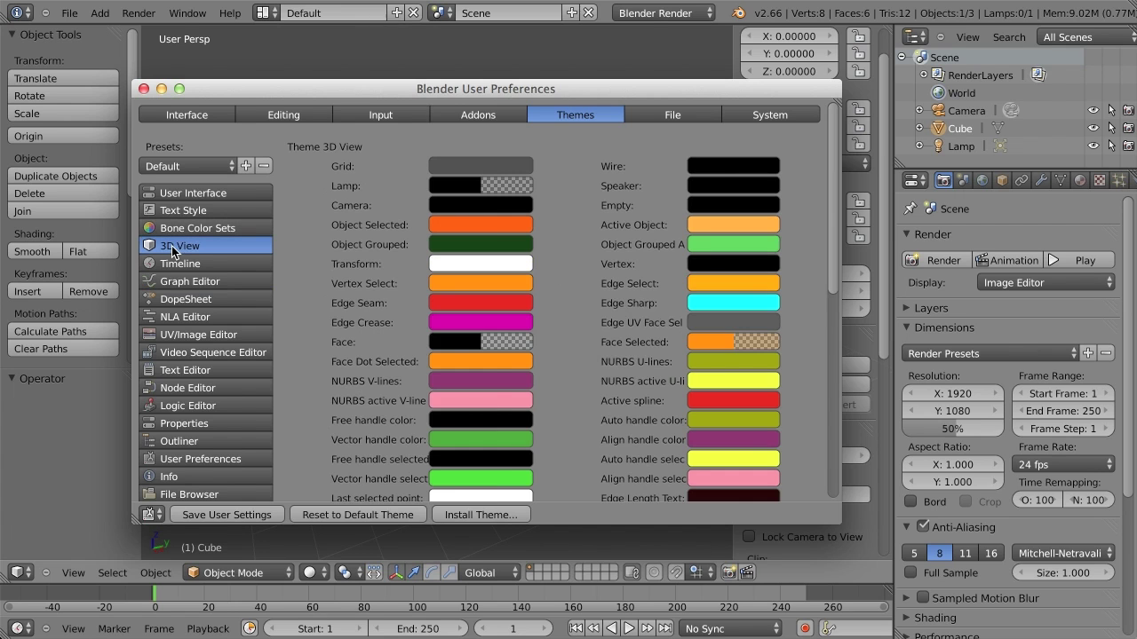
{"action": "scroll", "coordinate": [335, 281], "scroll_direction": "down", "scroll_amount": 8}
{"action": "scroll", "coordinate": [335, 281], "scroll_direction": "down", "scroll_amount": 4}
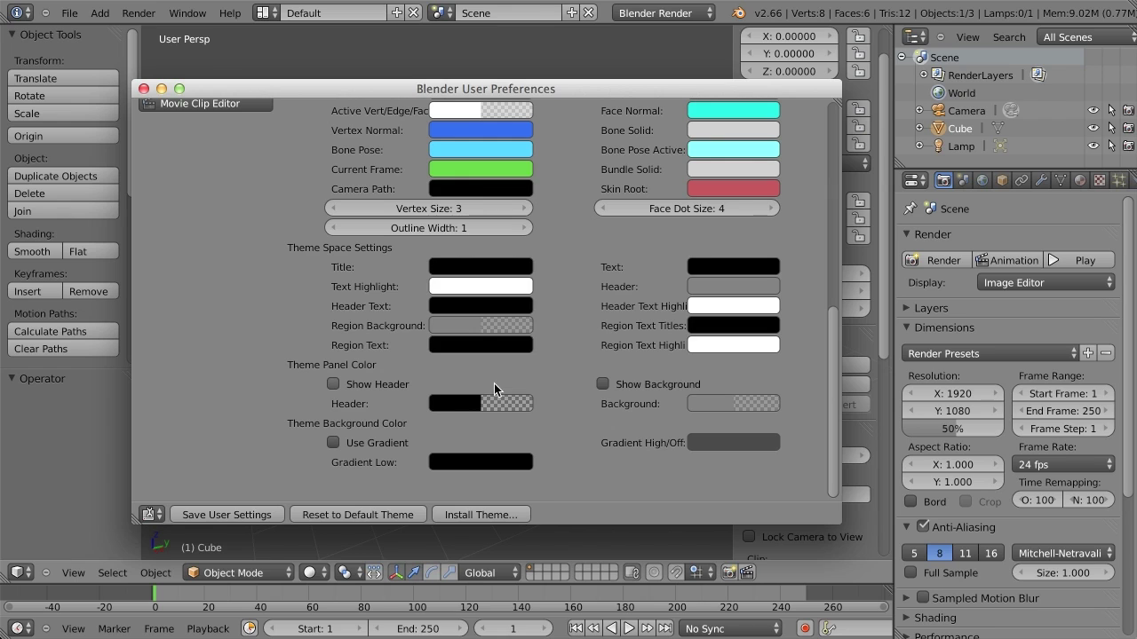
{"action": "left_click", "coordinate": [497, 406]}
{"action": "left_click", "coordinate": [506, 404]}
Step: Set the 3D View Region Background alpha to about 0.5, then close the preferences
{"action": "left_click", "coordinate": [486, 326]}
{"action": "mouse_move", "coordinate": [472, 294]}
{"action": "left_mouse_down"}
{"action": "mouse_move", "coordinate": [522, 294]}
{"action": "mouse_move", "coordinate": [423, 303]}
{"action": "mouse_move", "coordinate": [565, 299]}
{"action": "mouse_move", "coordinate": [426, 303]}
{"action": "mouse_move", "coordinate": [553, 307]}
{"action": "mouse_move", "coordinate": [485, 302]}
{"action": "left_mouse_up"}
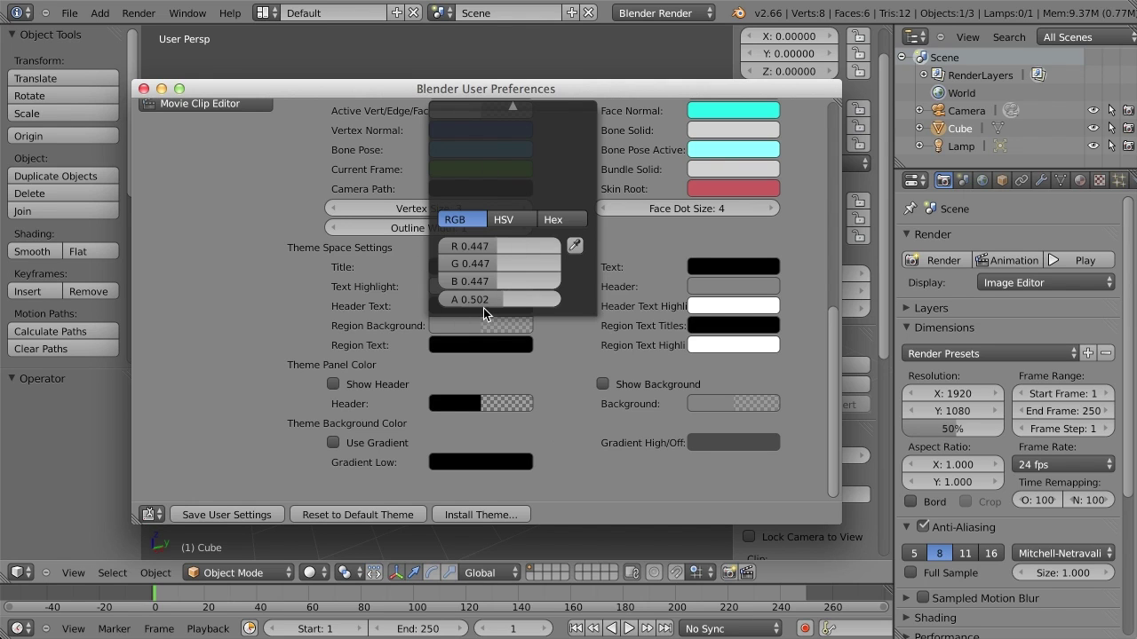
{"action": "scroll", "coordinate": [484, 305], "scroll_direction": "up", "scroll_amount": 3}
{"action": "scroll", "coordinate": [568, 333], "scroll_direction": "up", "scroll_amount": 4}
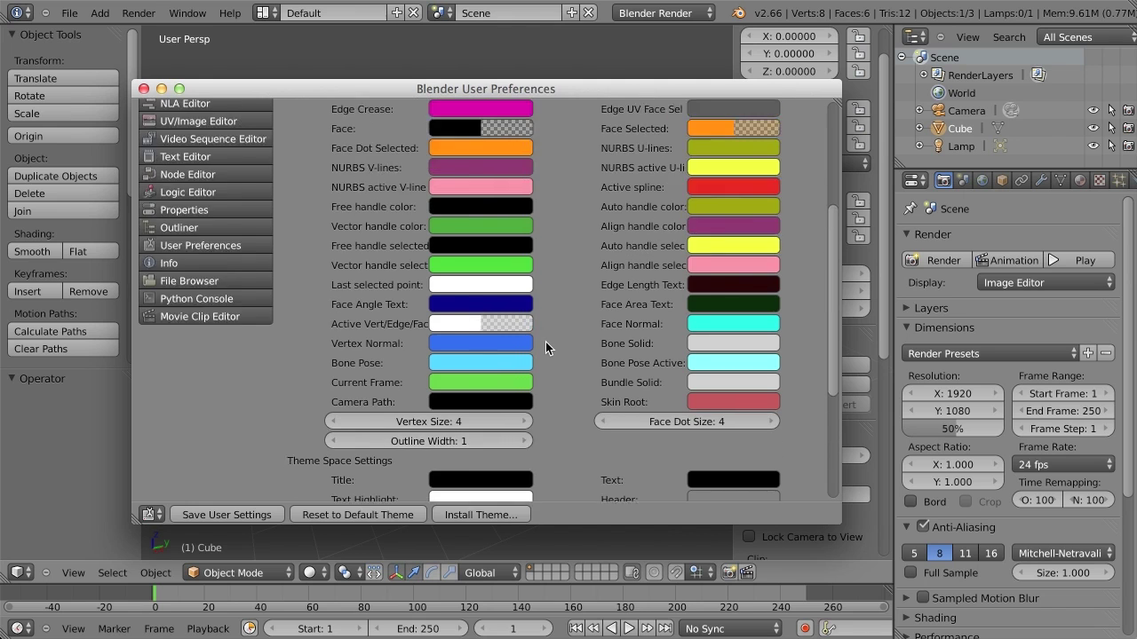
{"action": "scroll", "coordinate": [546, 342], "scroll_direction": "up", "scroll_amount": 6}
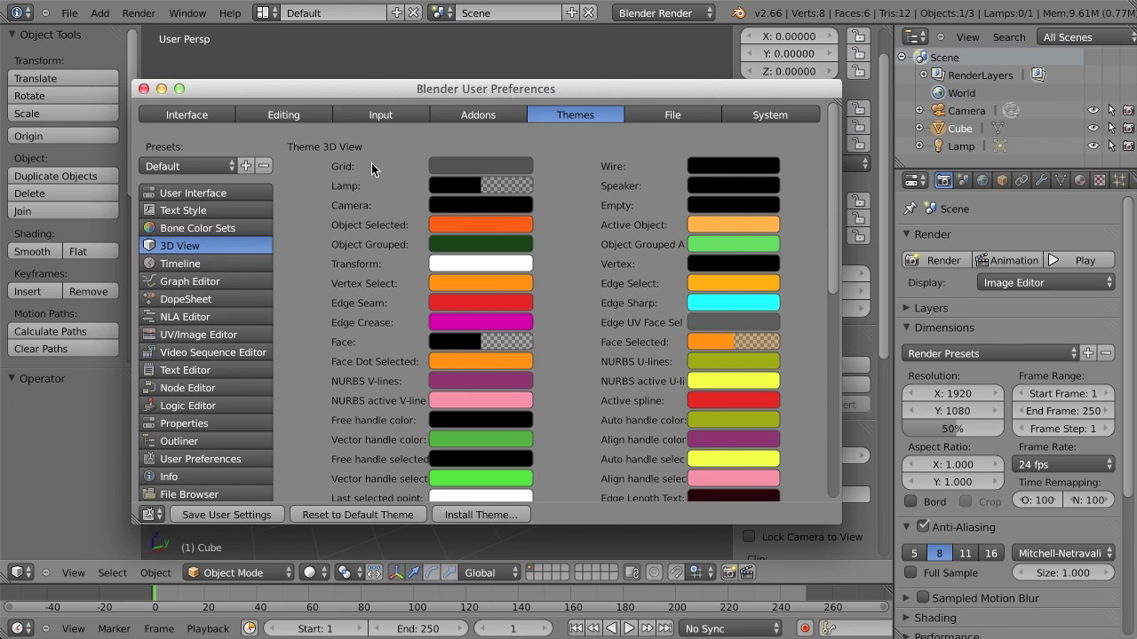
{"action": "left_click", "coordinate": [425, 74]}
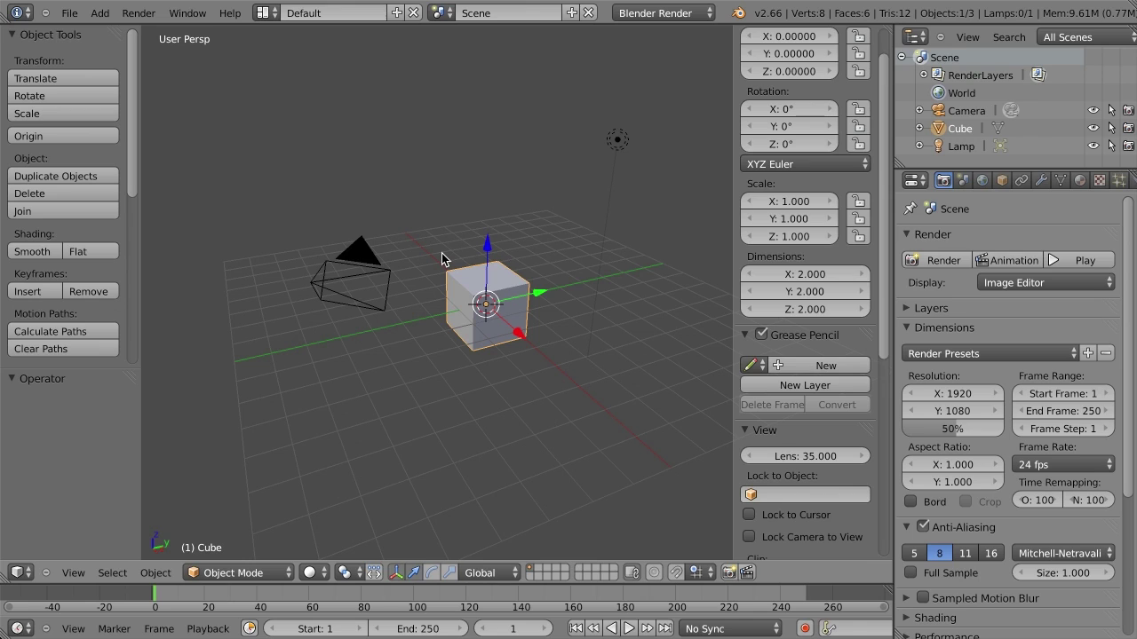
Step: Save the current setup as the startup file and add a Suzanne monkey mesh
{"action": "key", "text": "ctrl+u"}
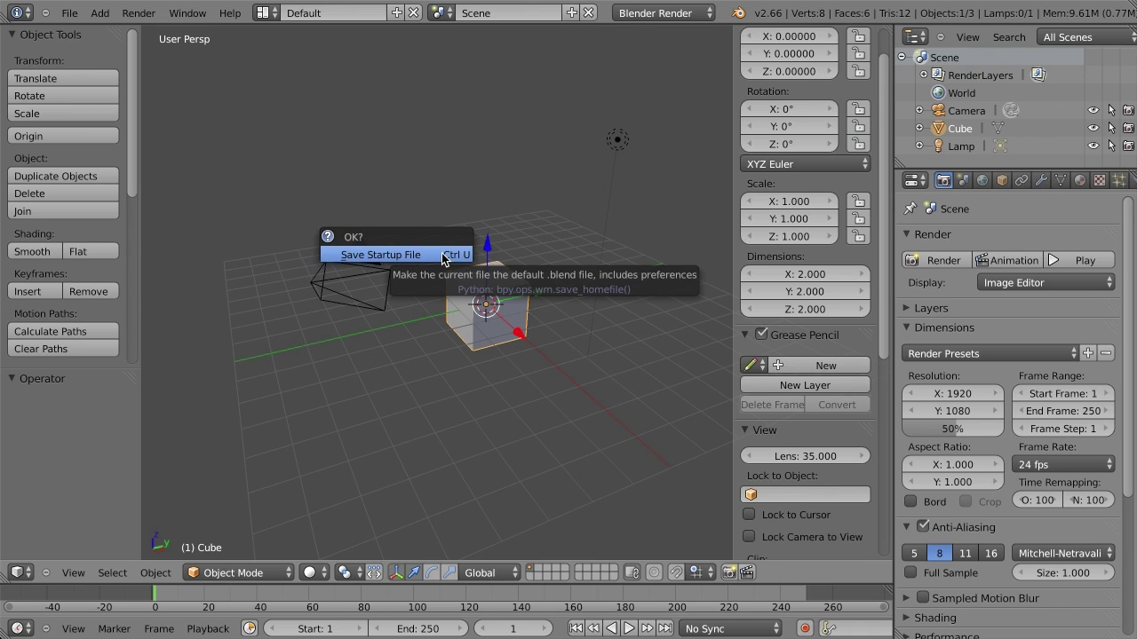
{"action": "left_click", "coordinate": [452, 257]}
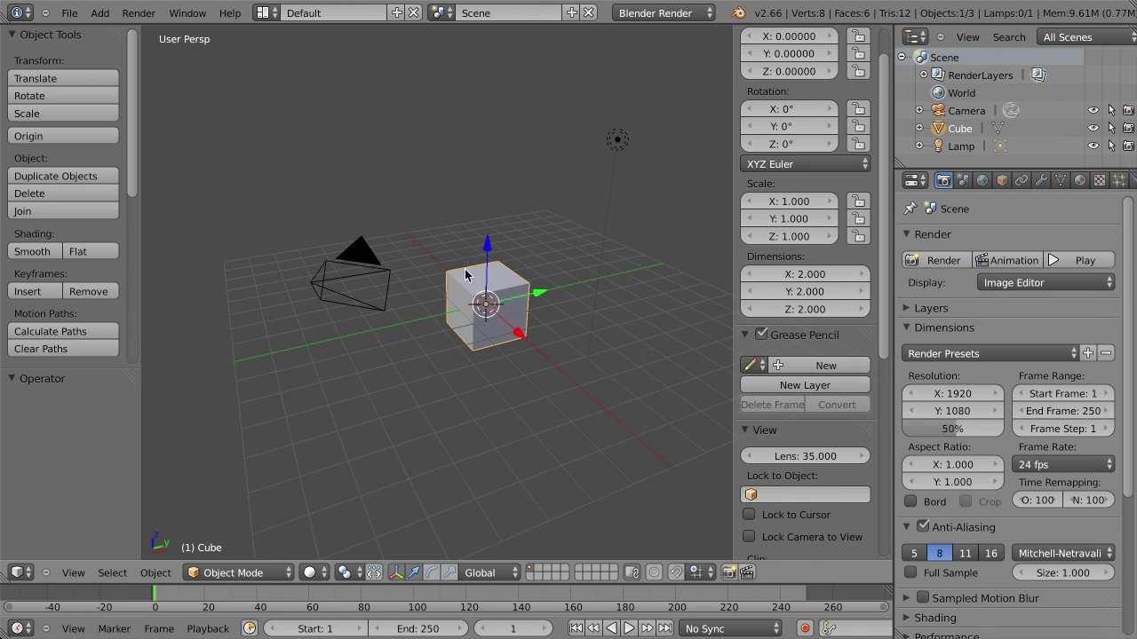
{"action": "key", "text": "shift+a"}
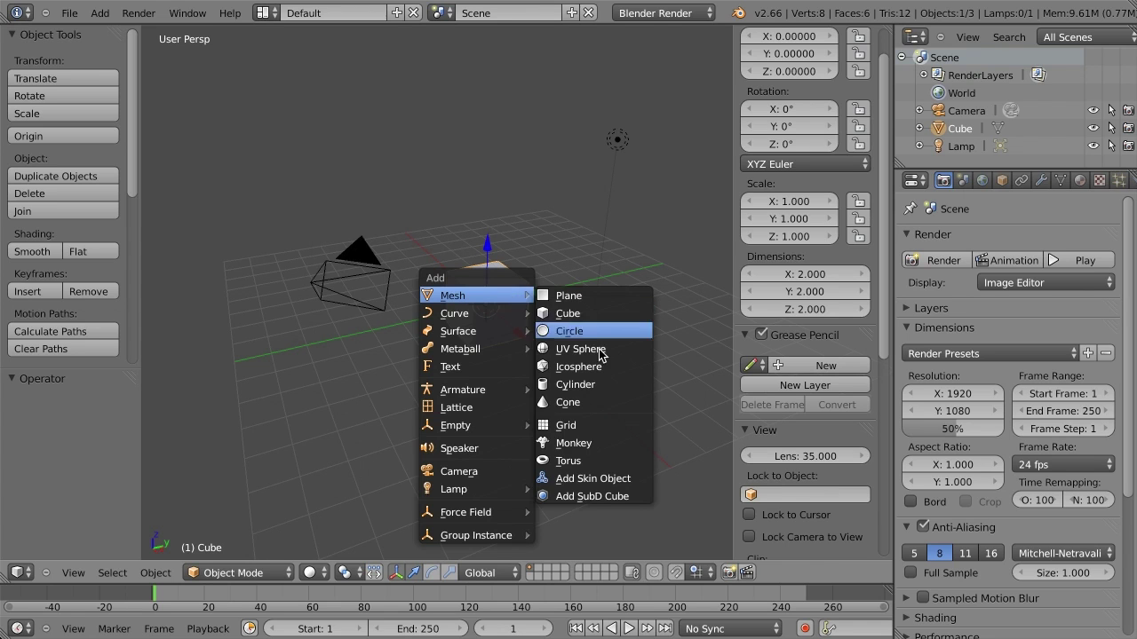
{"action": "left_click", "coordinate": [614, 438]}
Step: Move Suzanne along X to 4.471 and dismiss the repeated save-startup confirmation popups
{"action": "key", "text": "g"}
{"action": "key", "text": "x"}
{"action": "left_click", "coordinate": [592, 414]}
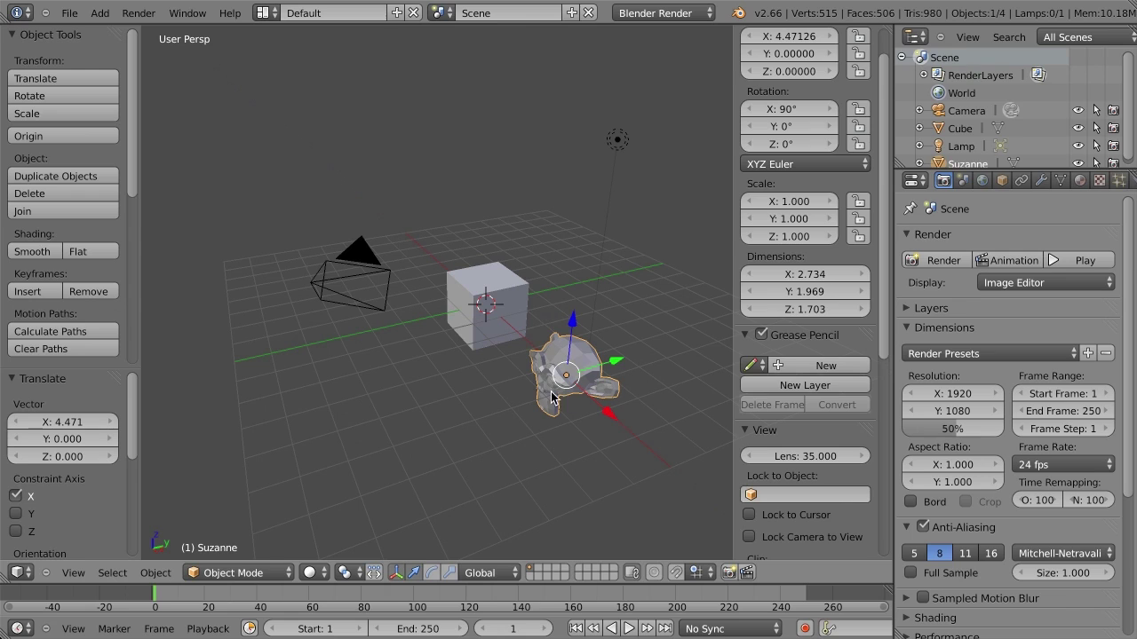
{"action": "key", "text": "ctrl+u"}
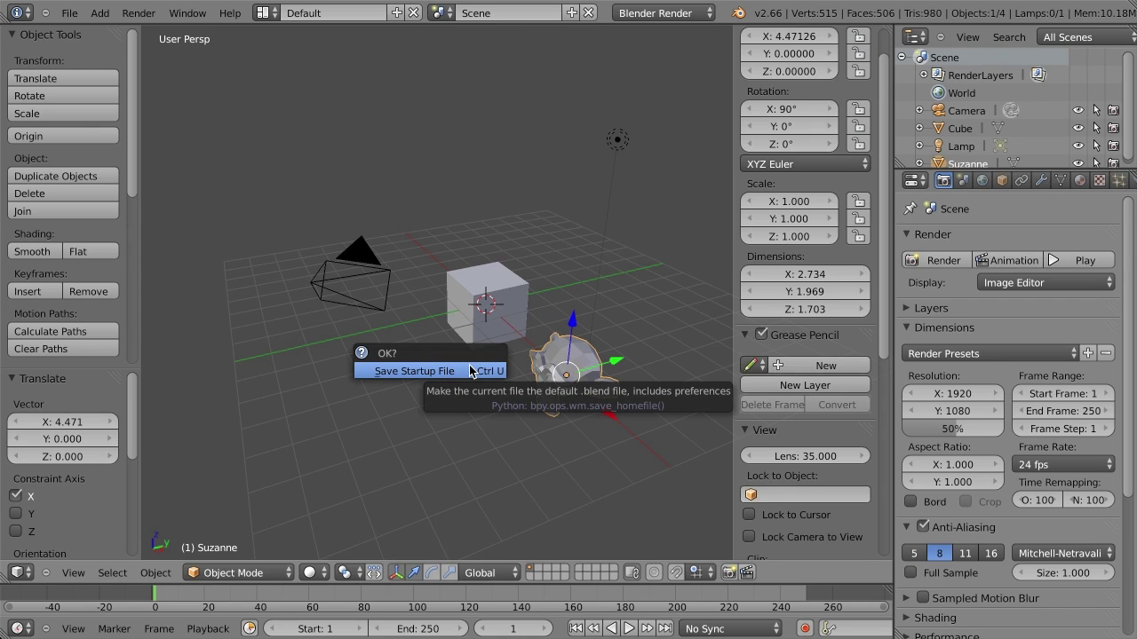
{"action": "key", "text": "ctrl+u"}
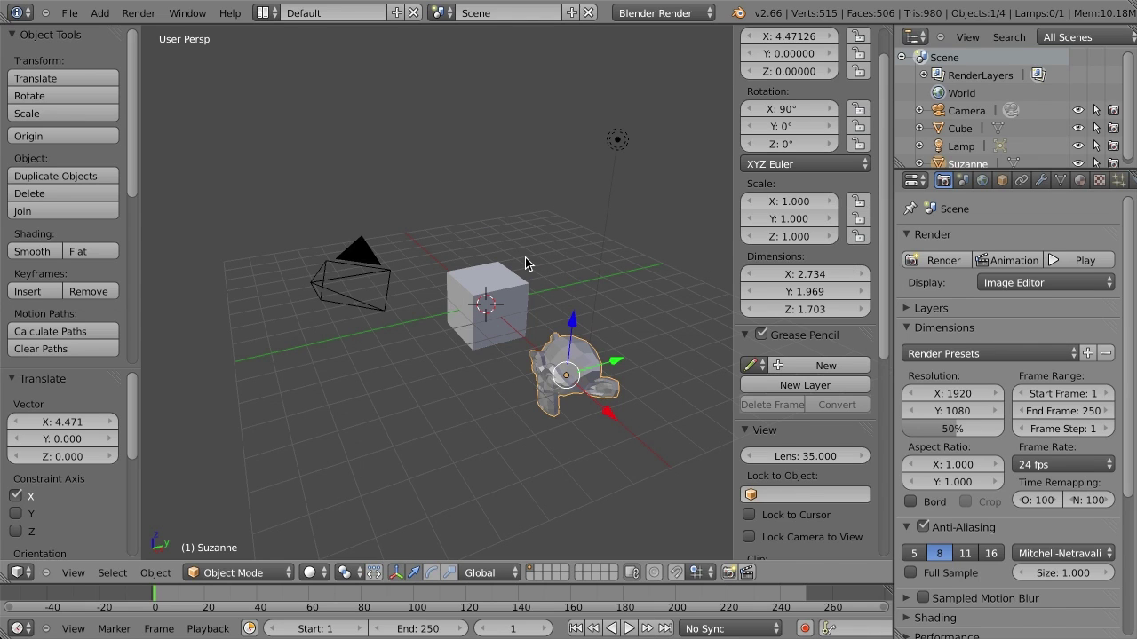
{"action": "key", "text": "ctrl+u"}
Step: Reopen User Preferences from the File menu, then save the scene as the startup file
{"action": "left_click", "coordinate": [70, 12]}
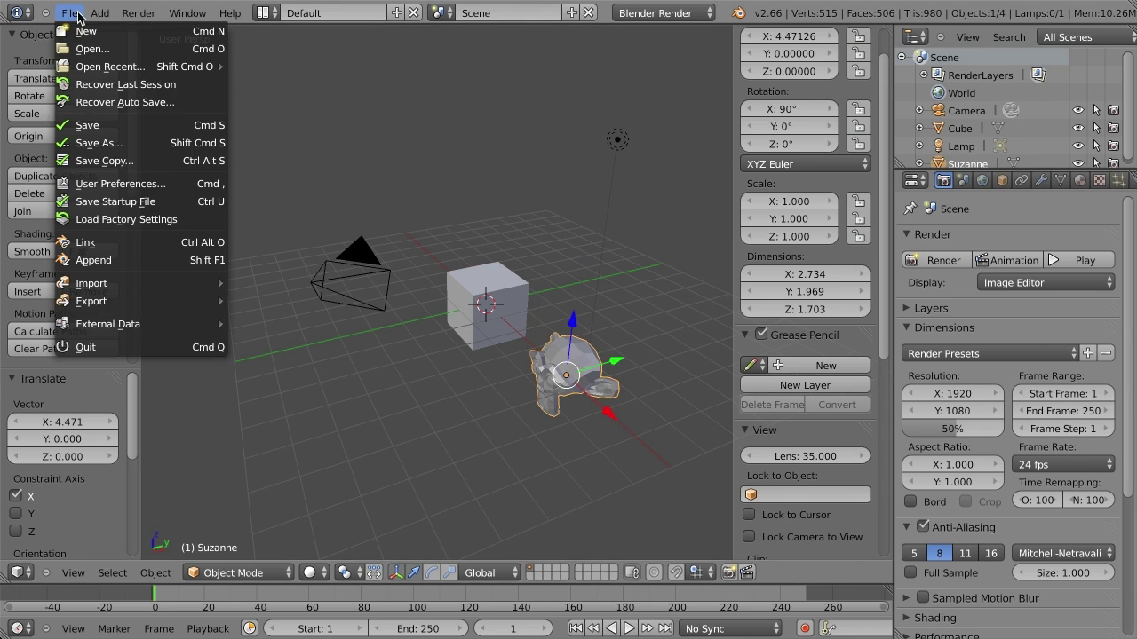
{"action": "left_click", "coordinate": [124, 184]}
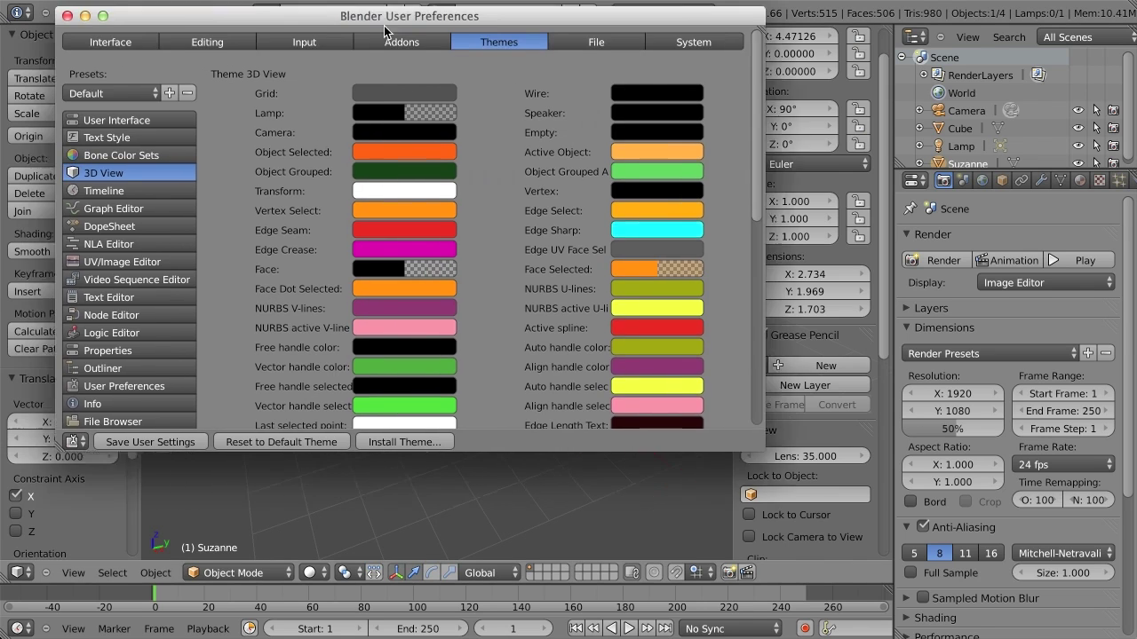
{"action": "left_click_drag", "start_coordinate": [479, 13], "coordinate": [538, 90]}
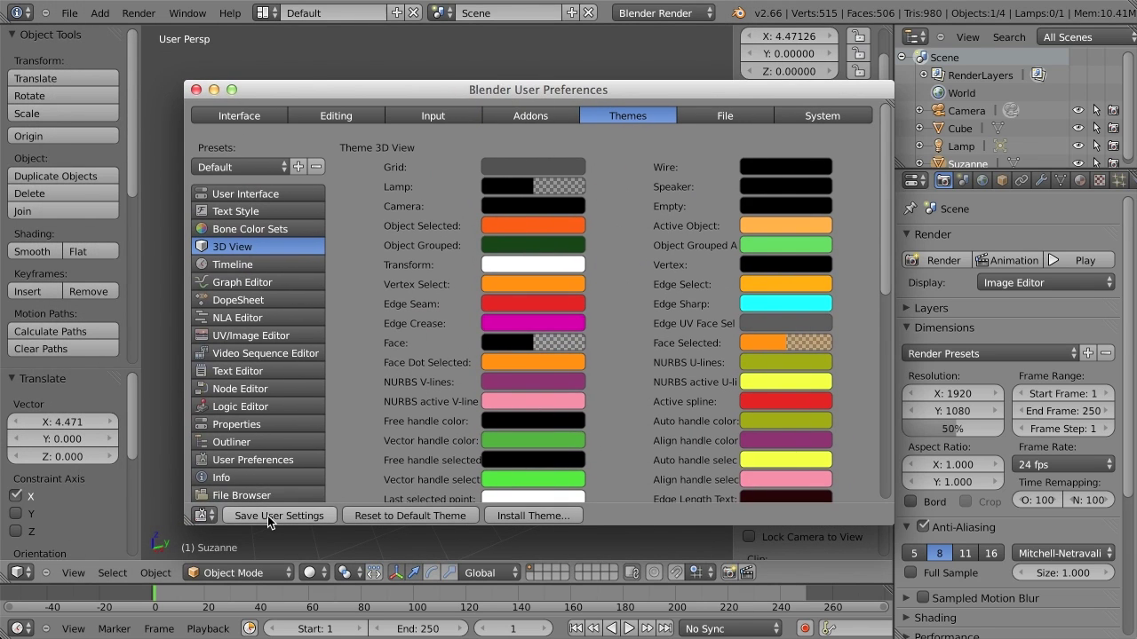
{"action": "left_click", "coordinate": [133, 94]}
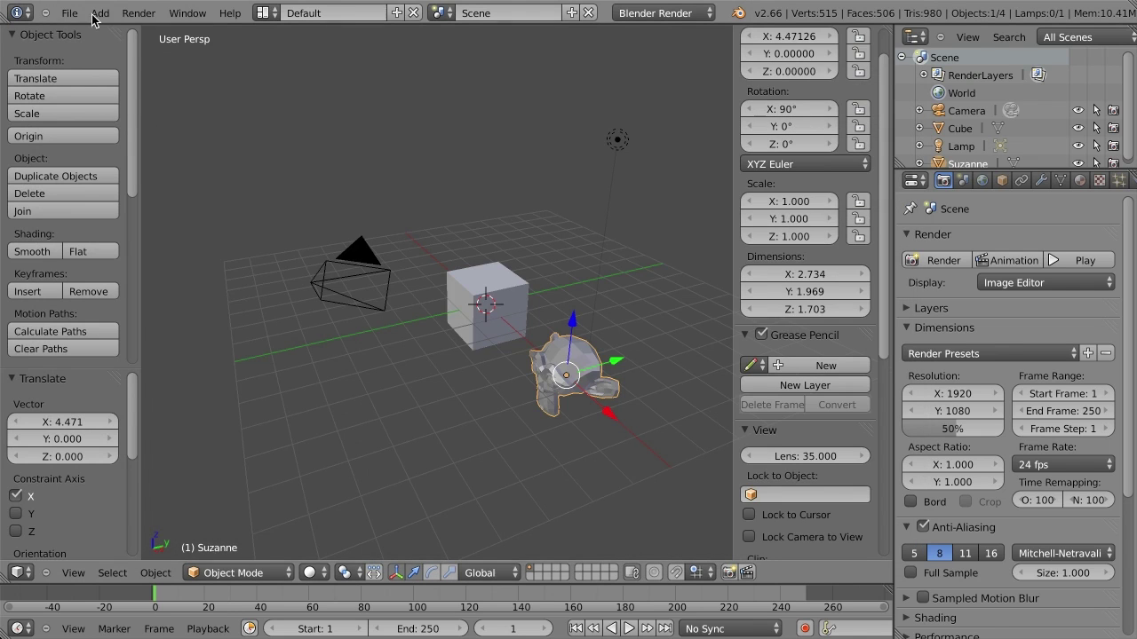
{"action": "left_click", "coordinate": [69, 13]}
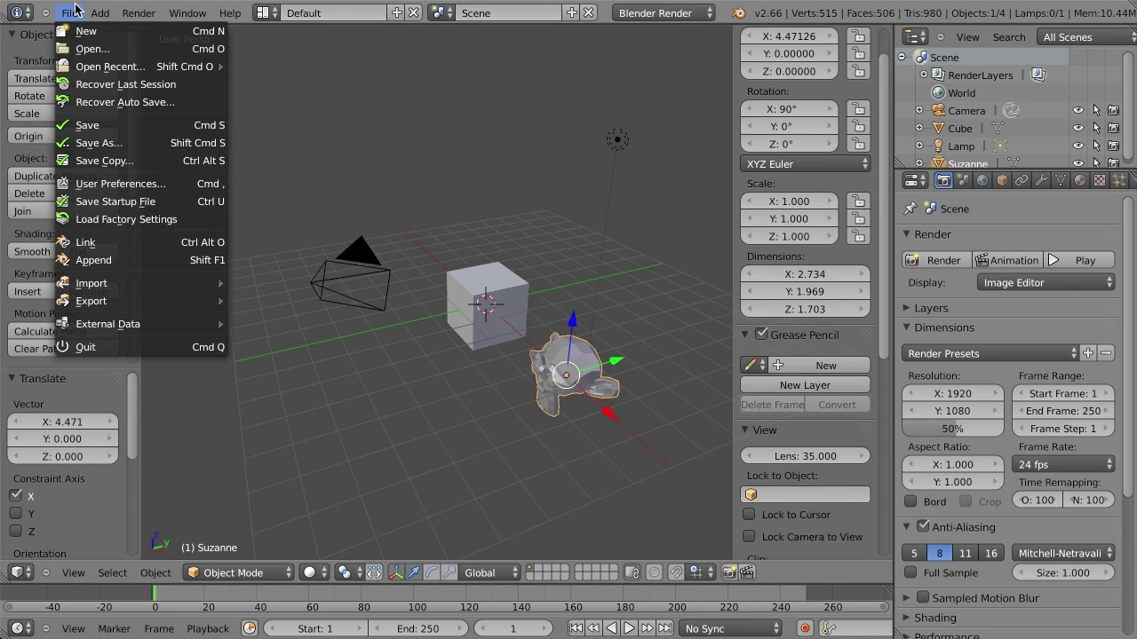
{"action": "left_click", "coordinate": [134, 206]}
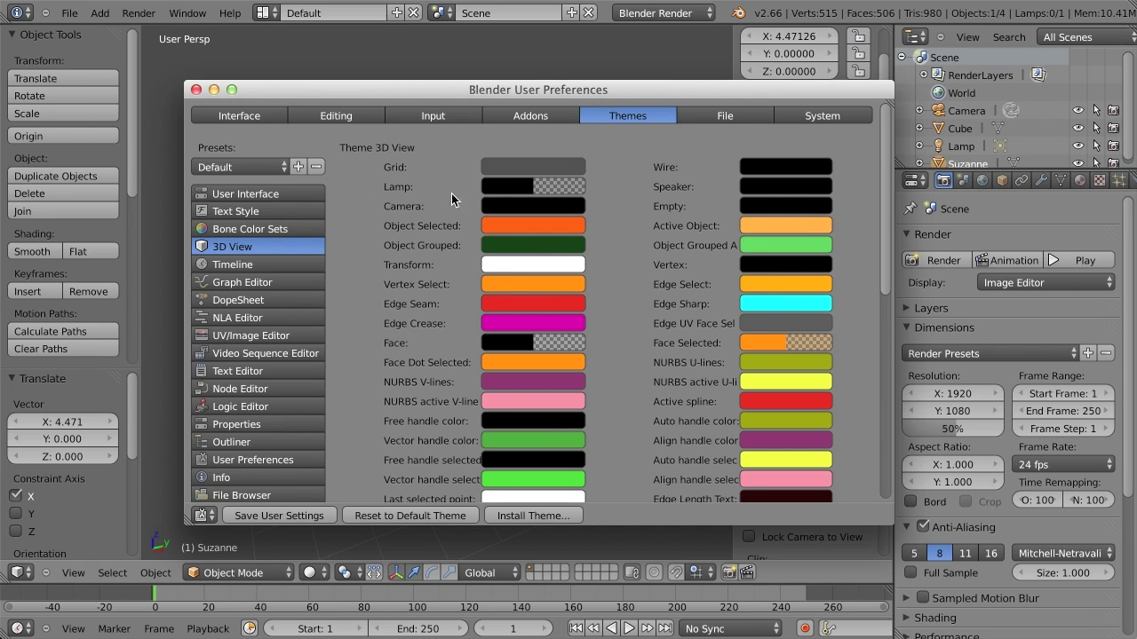
Step: Close preferences, select Suzanne, frame and zoom in on it, then reopen User Preferences
{"action": "key", "text": "alt+F4"}
{"action": "middle_click_drag", "start_coordinate": [568, 208], "coordinate": [454, 322]}
{"action": "right_click", "coordinate": [455, 322]}
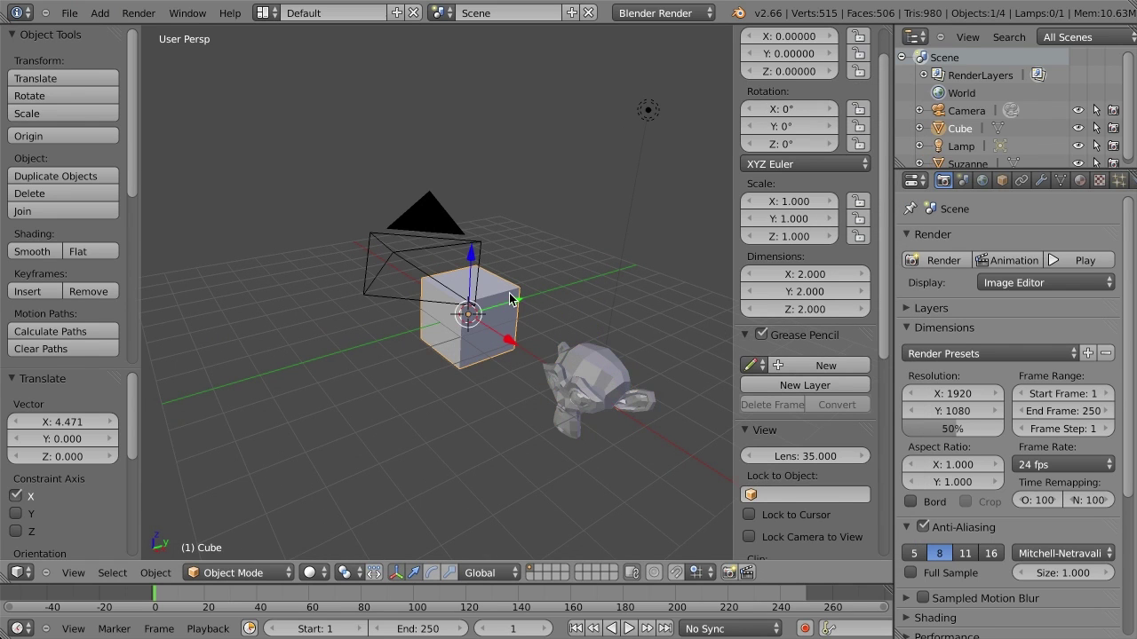
{"action": "right_click", "coordinate": [606, 405]}
{"action": "key", "text": "KP_Decimal"}
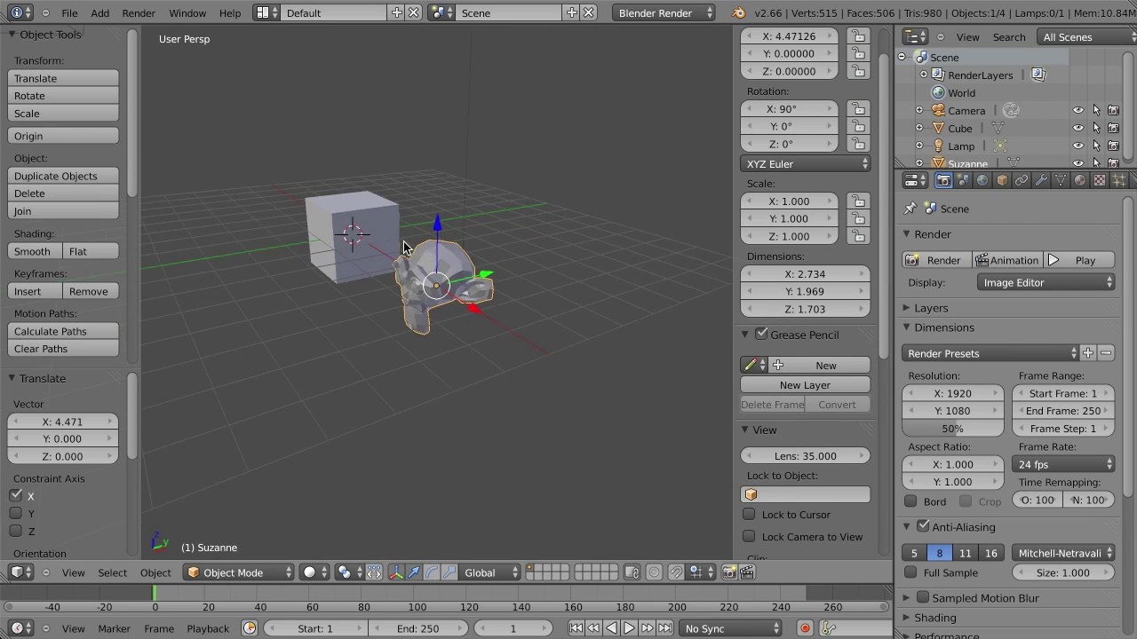
{"action": "scroll", "coordinate": [486, 263], "scroll_direction": "up", "scroll_amount": 3}
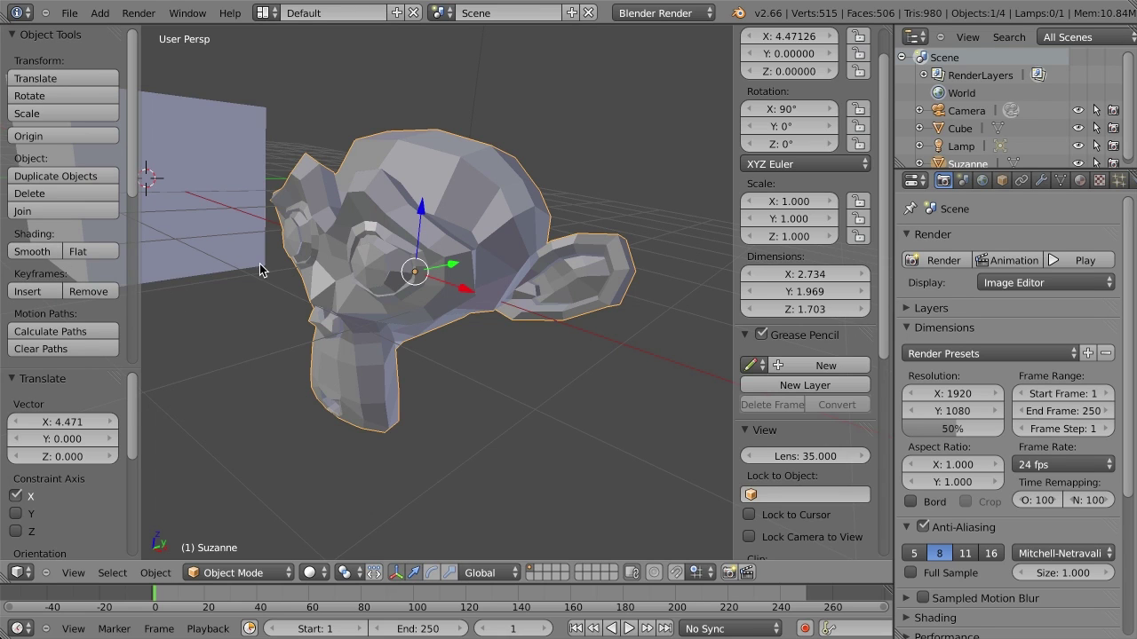
{"action": "key", "text": "ctrl+alt+u"}
Step: Save the user settings, view the Input preferences page, and save user settings again
{"action": "left_click", "coordinate": [238, 517]}
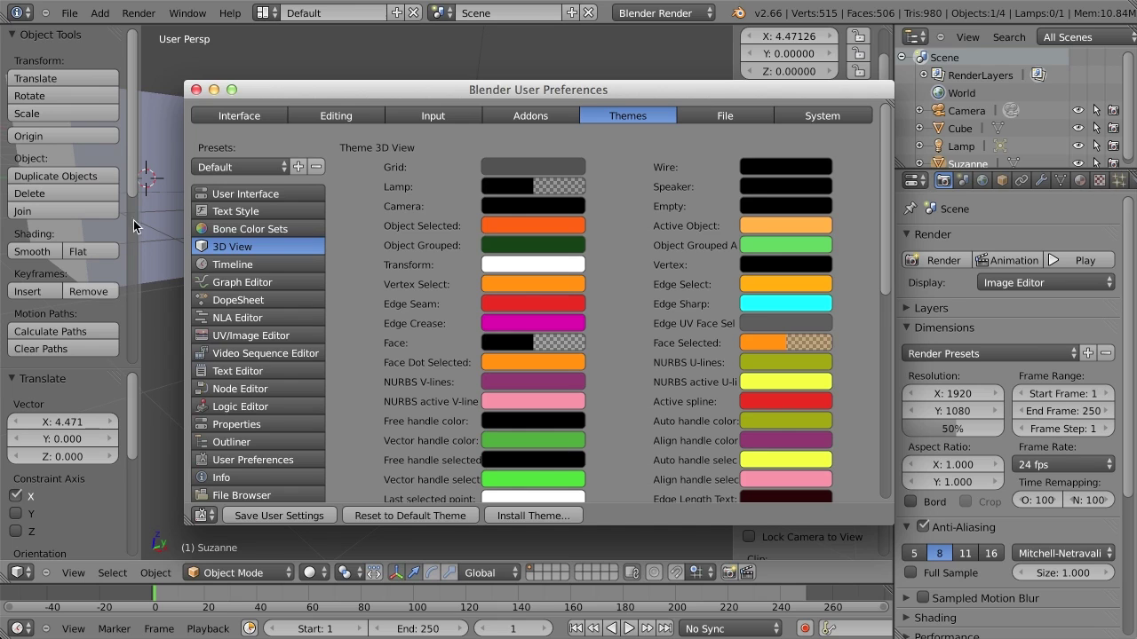
{"action": "left_click", "coordinate": [433, 118]}
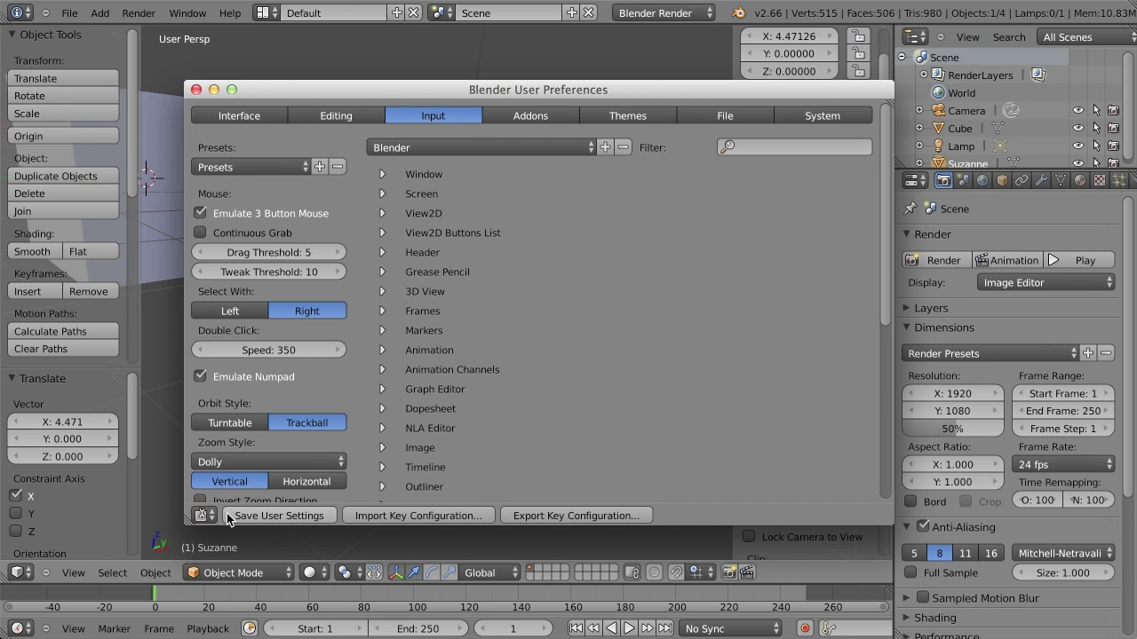
{"action": "left_click", "coordinate": [275, 516]}
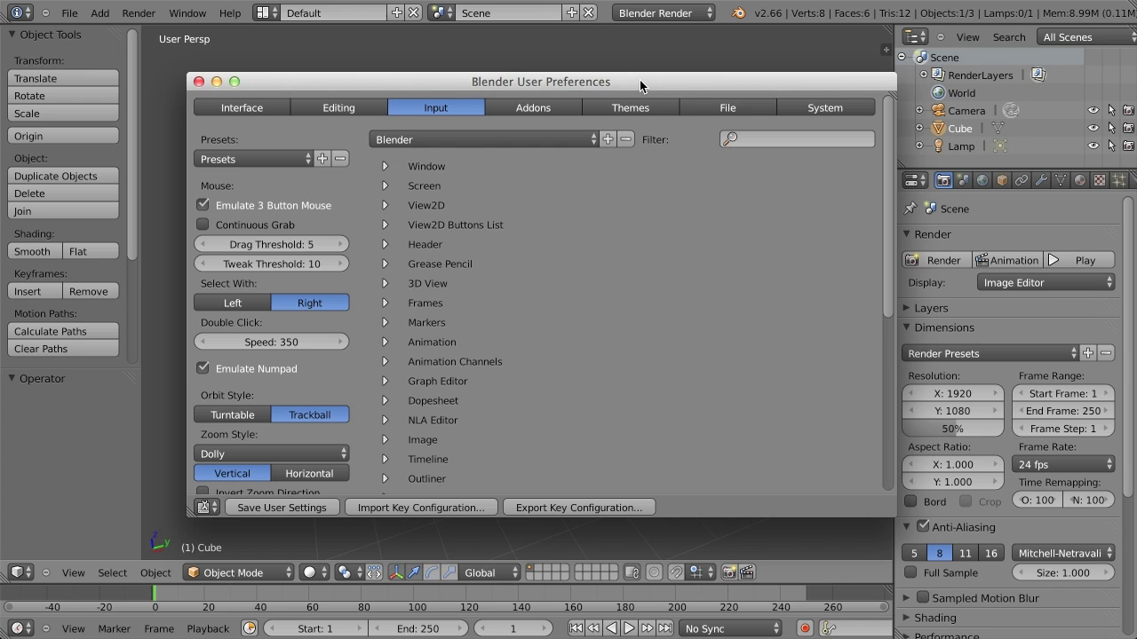
{"action": "left_click", "coordinate": [760, 13]}
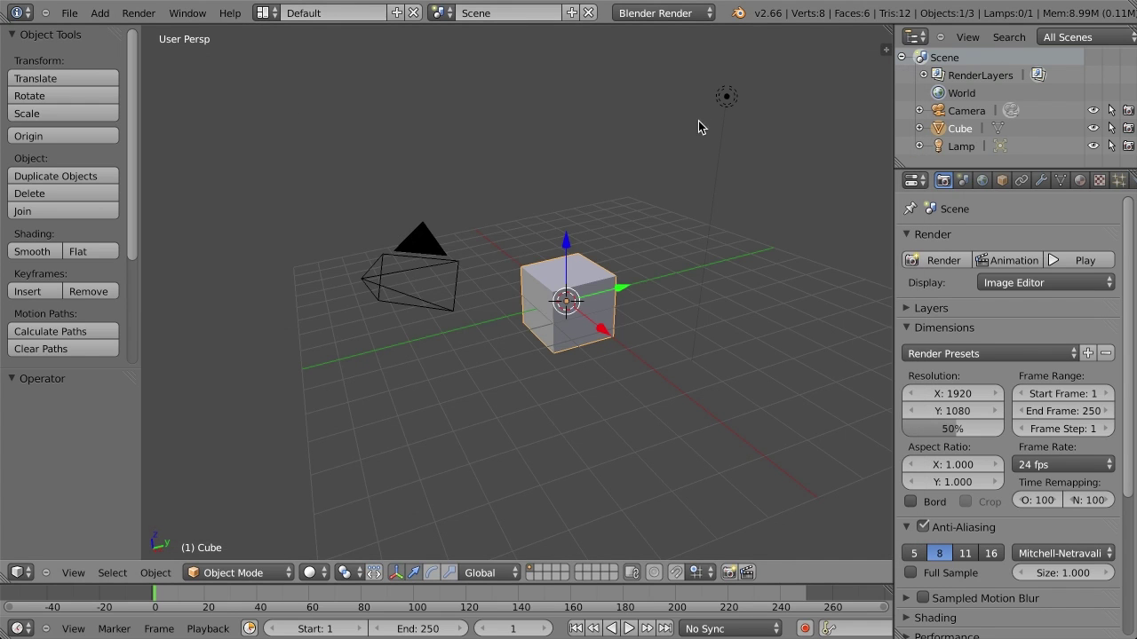
{"action": "key", "text": "ctrl+s"}
{"action": "key", "text": "Escape"}
{"action": "key", "text": "shift+s"}
Step: Tick Keep Session under Auto Save on the File preferences page and close preferences
{"action": "key", "text": "ctrl+alt+u"}
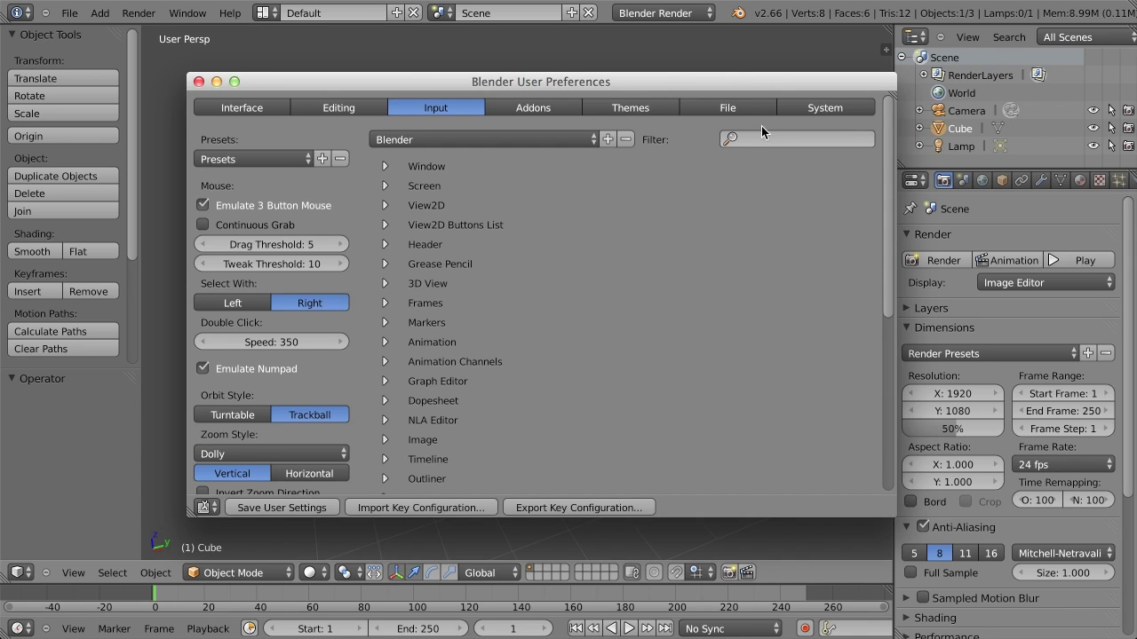
{"action": "left_click", "coordinate": [729, 108]}
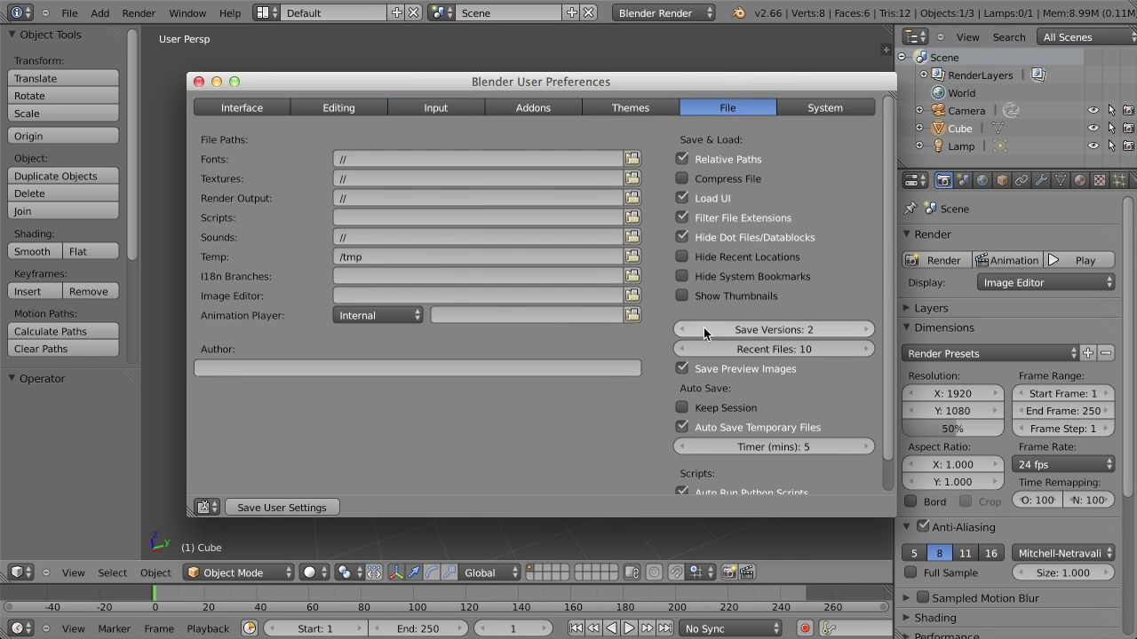
{"action": "scroll", "coordinate": [703, 330], "scroll_direction": "down", "scroll_amount": 1}
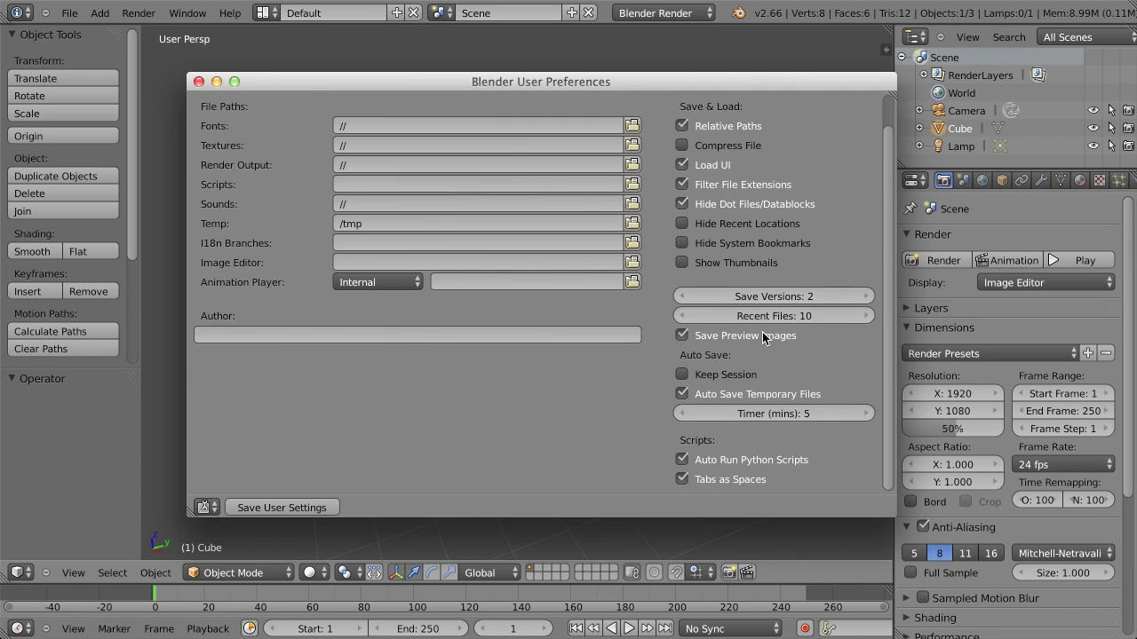
{"action": "left_click", "coordinate": [711, 376]}
{"action": "key", "text": "alt+F4"}
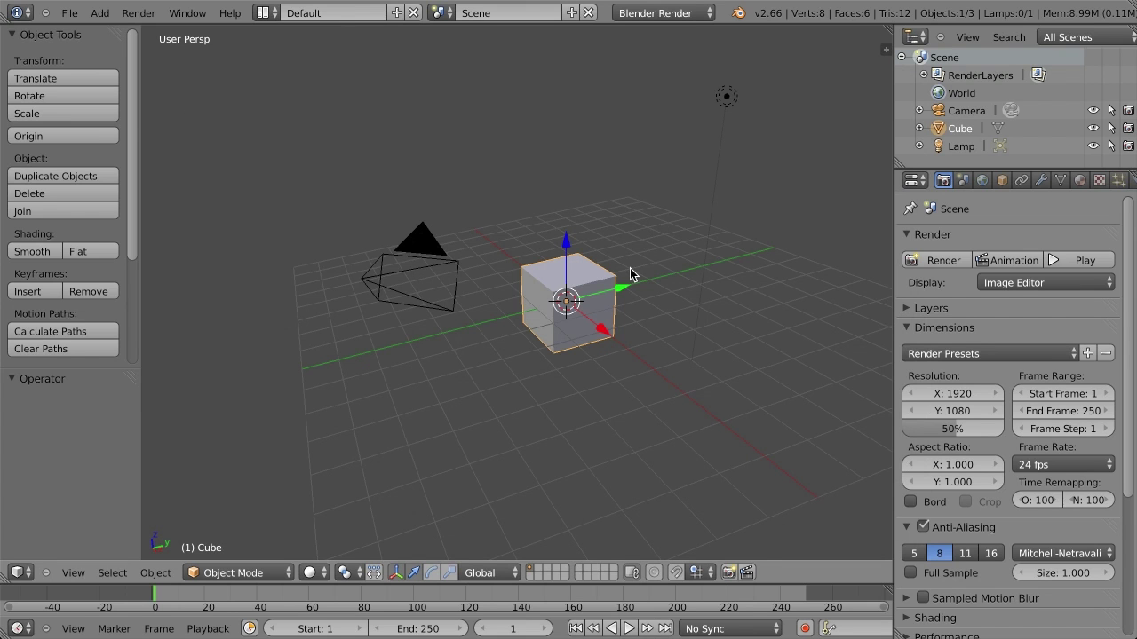
Step: Quit Blender, dismiss the 2.66 splash screen after relaunch, and orbit around the cube
{"action": "key", "text": "super+q"}
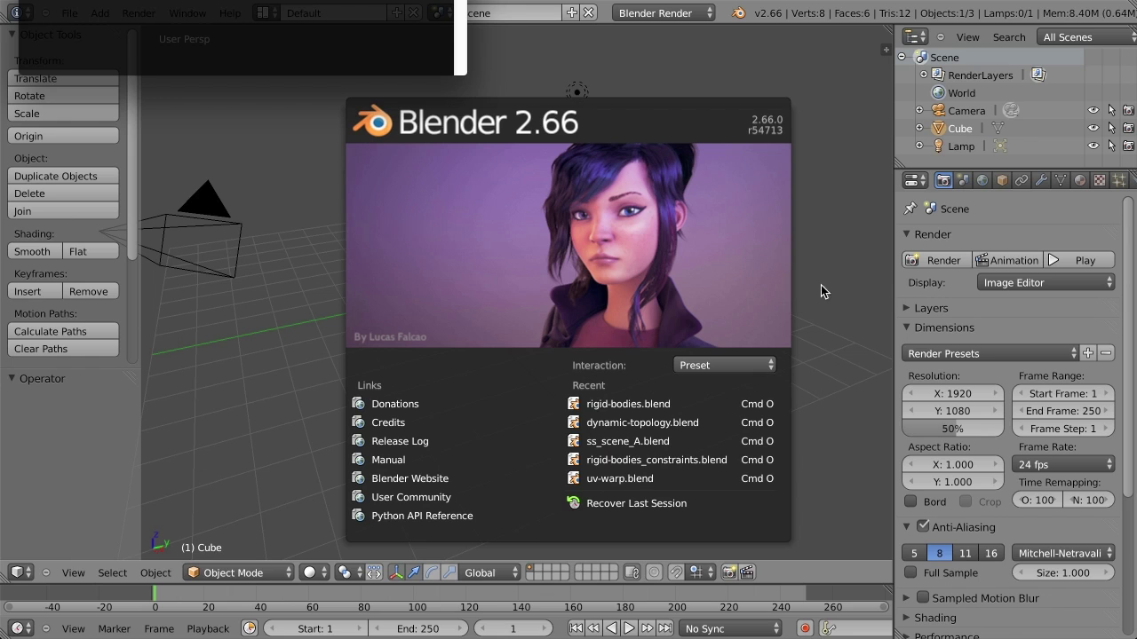
{"action": "left_click", "coordinate": [837, 259]}
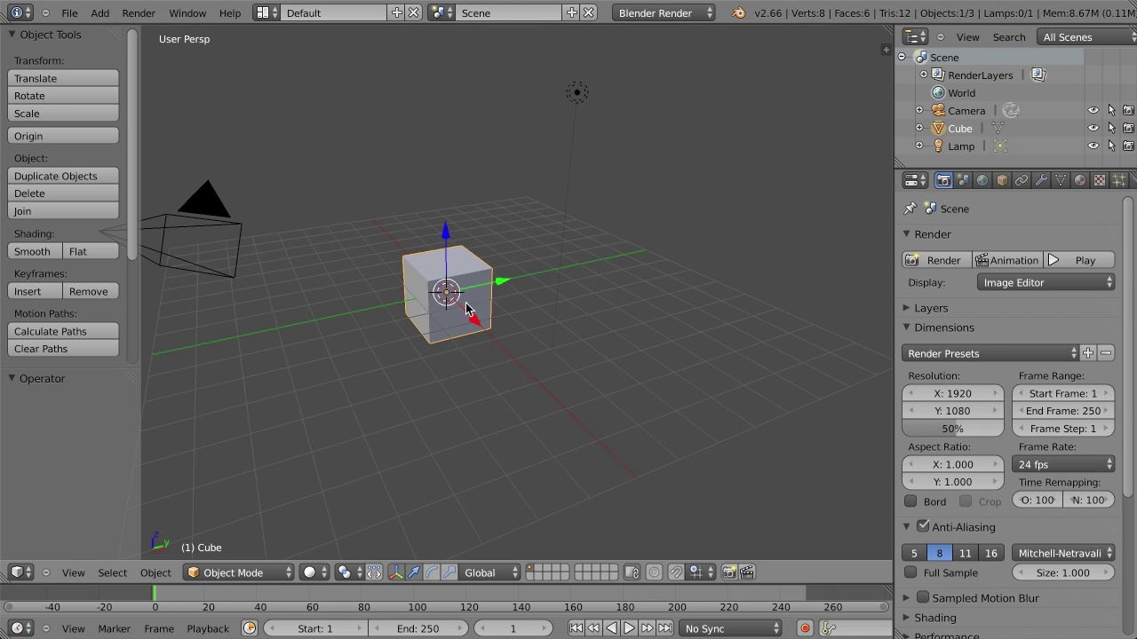
{"action": "middle_click_drag", "start_coordinate": [507, 334], "coordinate": [474, 350]}
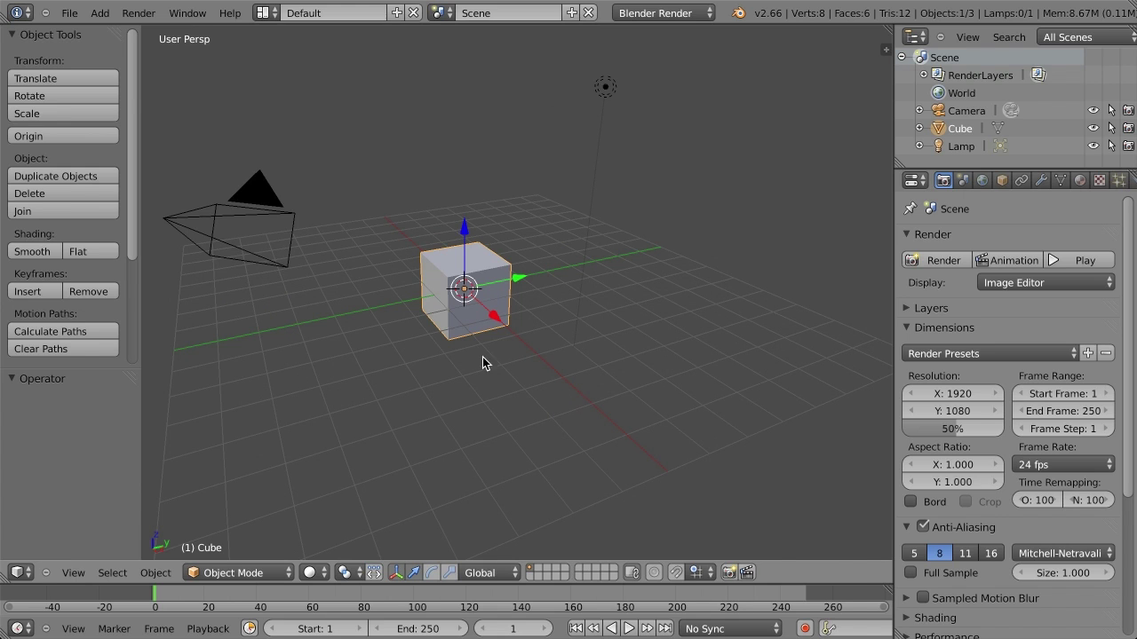
Step: Verify Keep Session is still enabled, close preferences, and orbit until the camera is near the cube
{"action": "key", "text": "ctrl+alt+u"}
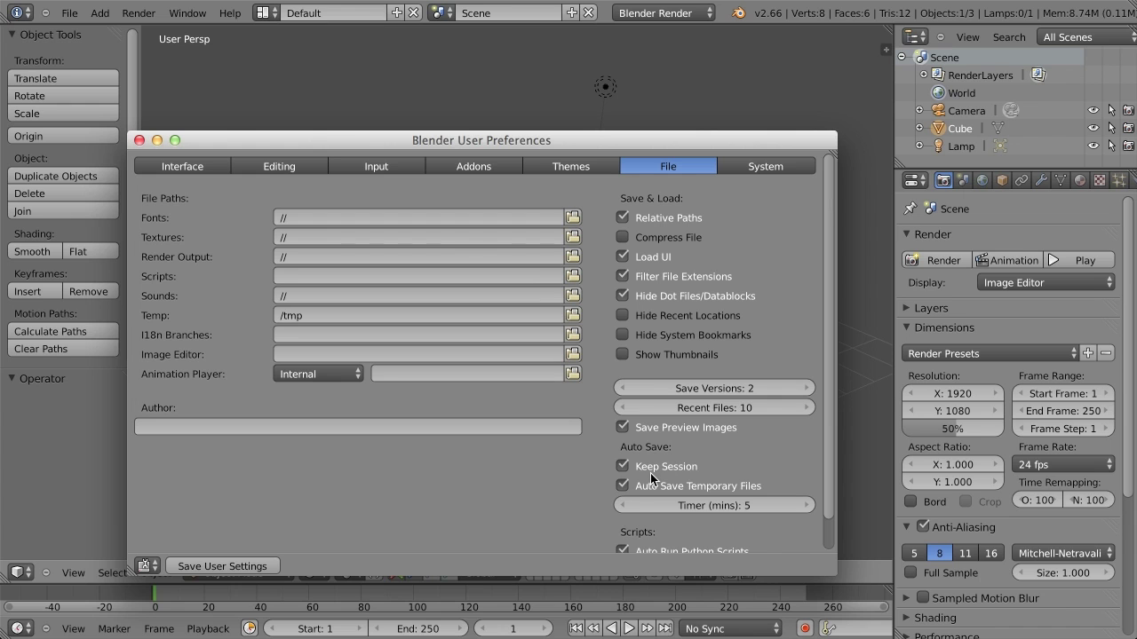
{"action": "key", "text": "super+w"}
{"action": "middle_click_drag", "start_coordinate": [689, 391], "coordinate": [732, 371]}
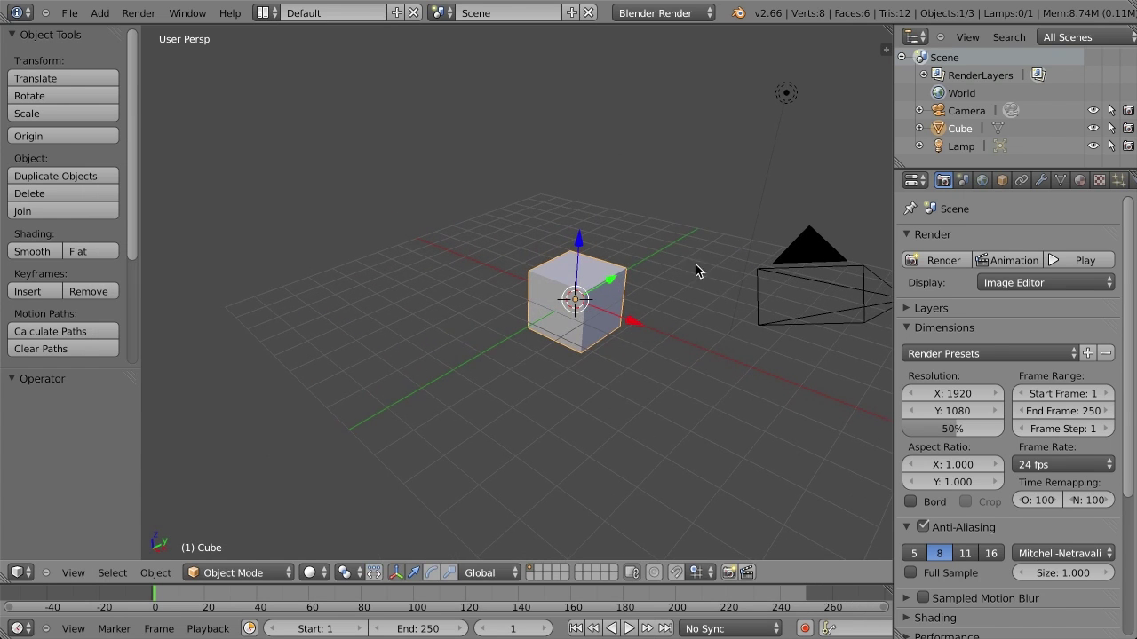
{"action": "middle_click_drag", "start_coordinate": [684, 263], "coordinate": [663, 326]}
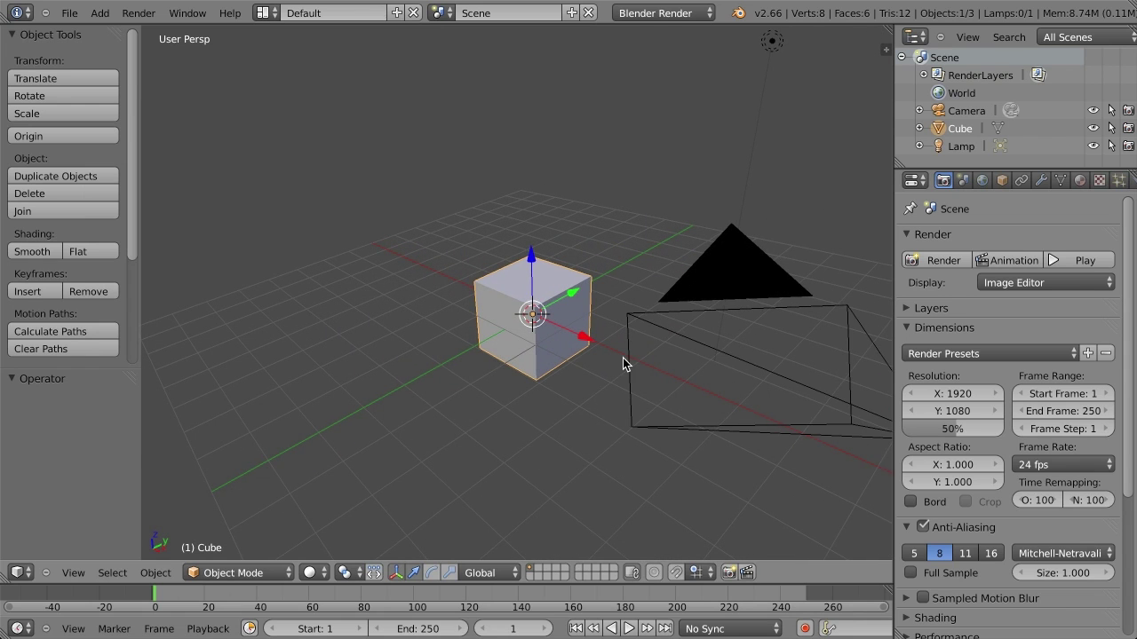
Step: Add the camera and lamp to the selection, then create a new empty scene
{"action": "scroll", "coordinate": [622, 363], "scroll_direction": "down", "scroll_amount": 4}
{"action": "scroll", "coordinate": [569, 380], "scroll_direction": "up", "scroll_amount": 2}
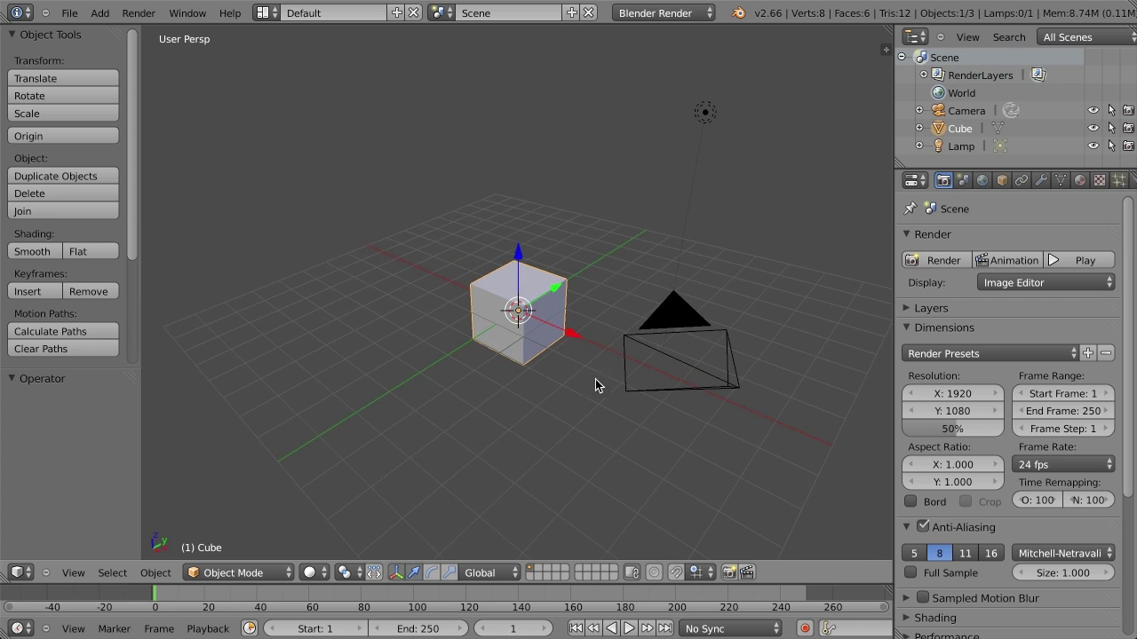
{"action": "right_click", "coordinate": [653, 349], "text": "shift"}
{"action": "right_click", "coordinate": [704, 135], "text": "shift"}
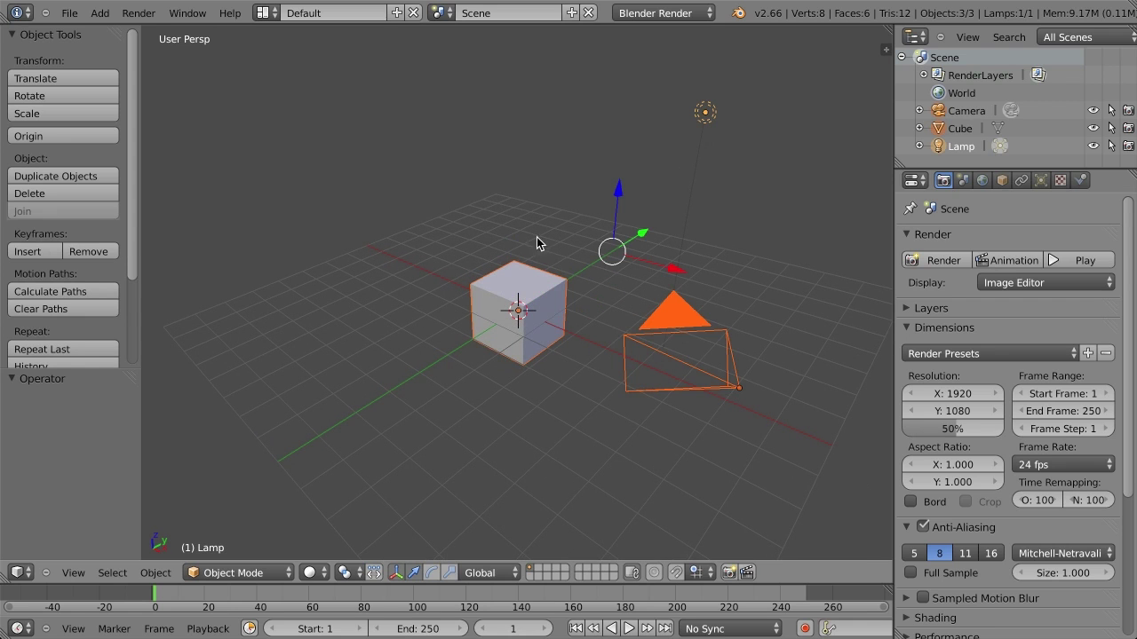
{"action": "left_click", "coordinate": [571, 12]}
{"action": "left_click", "coordinate": [533, 33]}
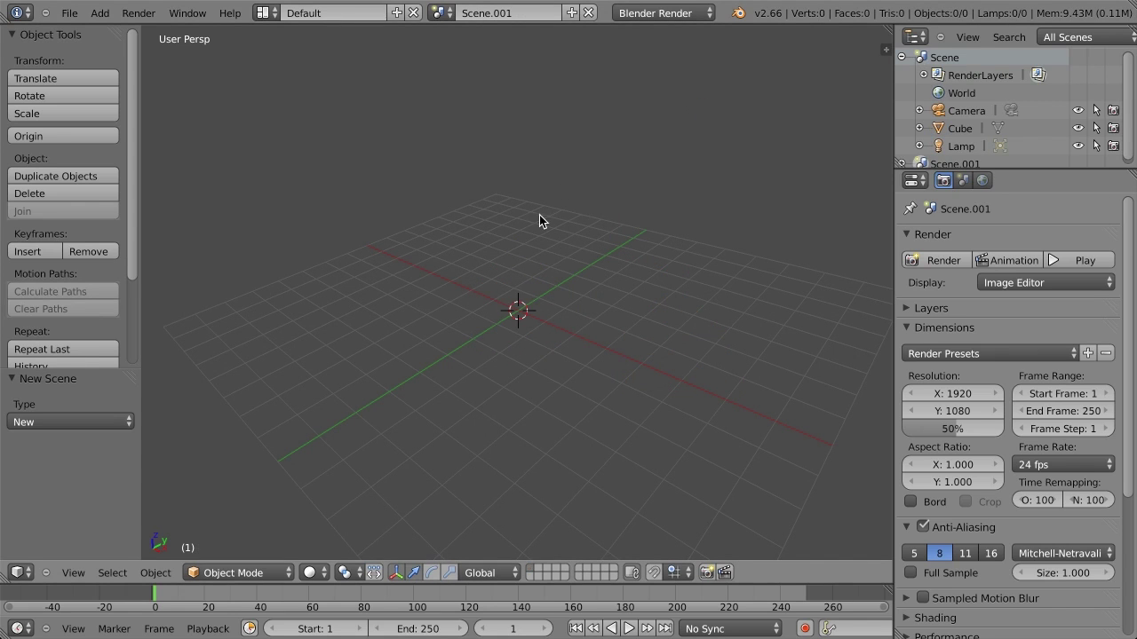
Step: Switch back to the original Scene and dismiss the Make Links menu without linking
{"action": "left_click", "coordinate": [441, 13]}
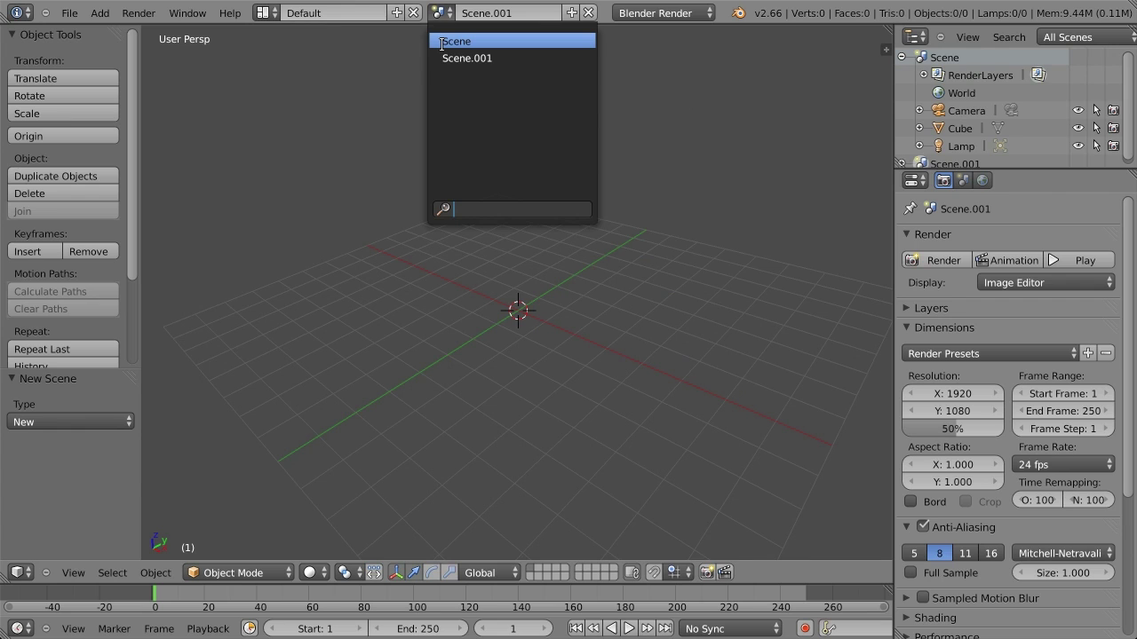
{"action": "left_click", "coordinate": [445, 42]}
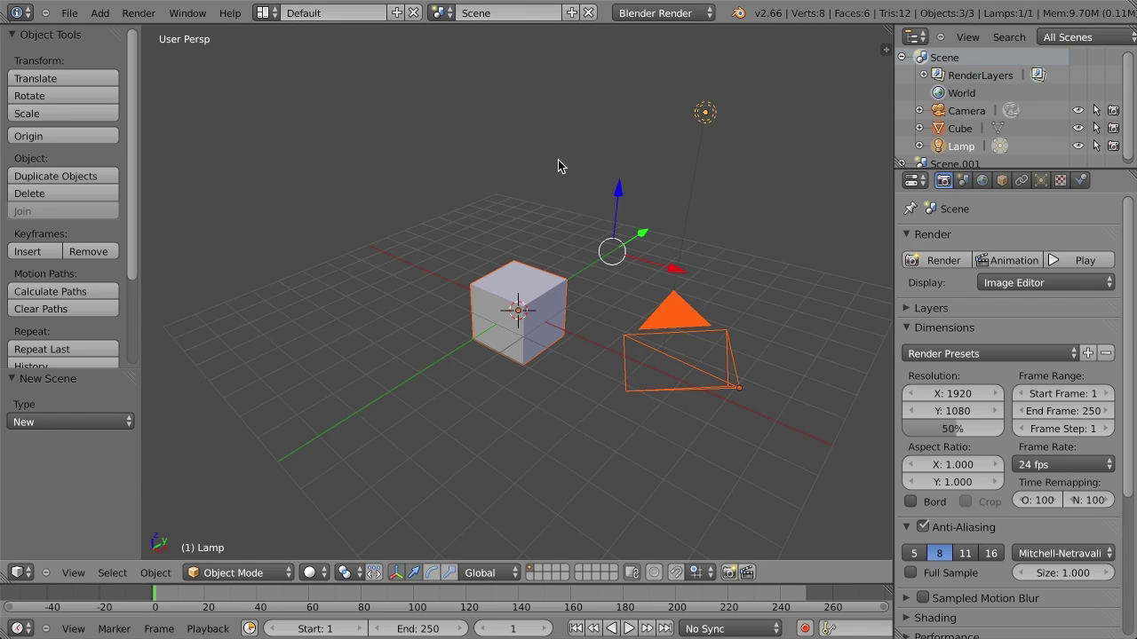
{"action": "key", "text": "ctrl+l"}
{"action": "mouse_move", "coordinate": [562, 160]}
{"action": "left_click", "coordinate": [681, 183]}
Step: Copy the cube, camera and lamp to the buffer and switch to Scene.001
{"action": "key", "text": "super+c"}
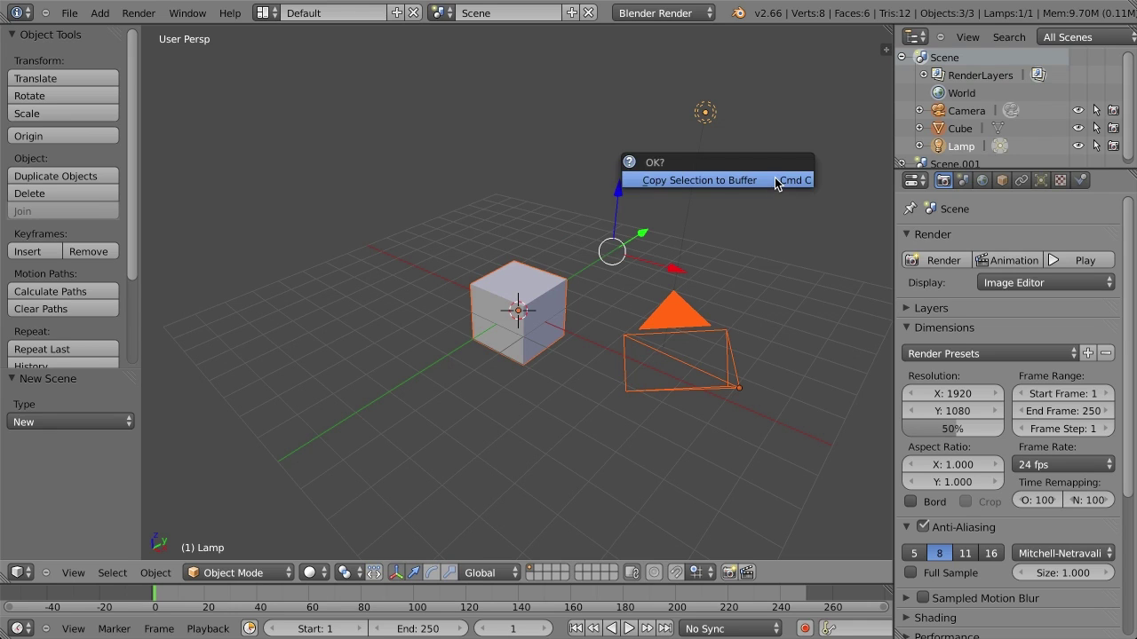
{"action": "left_click", "coordinate": [675, 180]}
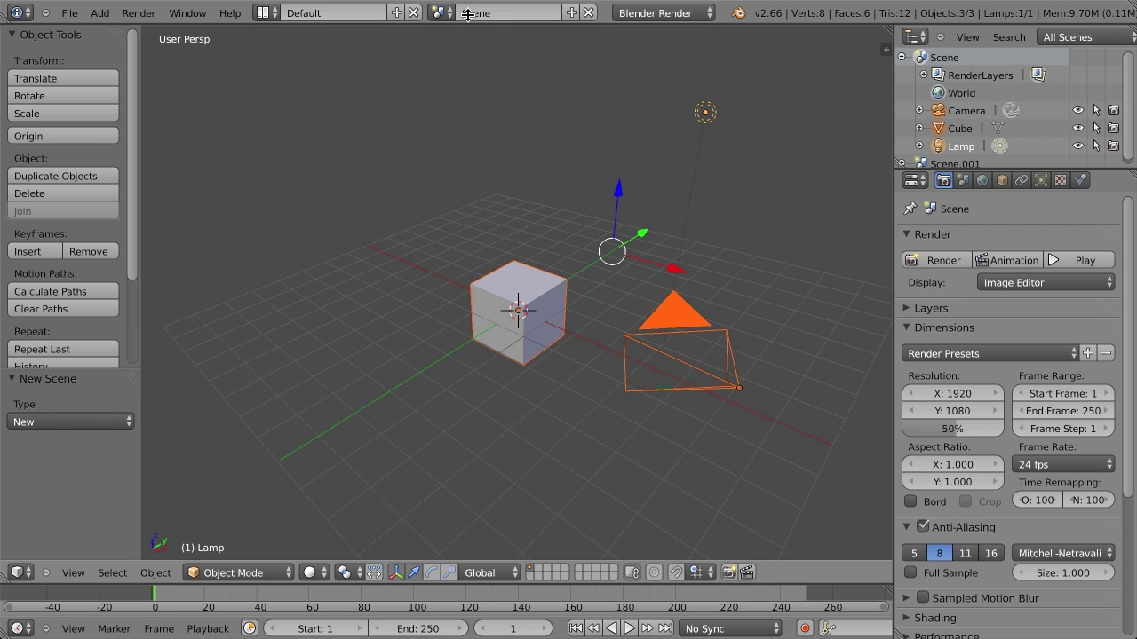
{"action": "left_click", "coordinate": [439, 12]}
{"action": "left_click", "coordinate": [467, 57]}
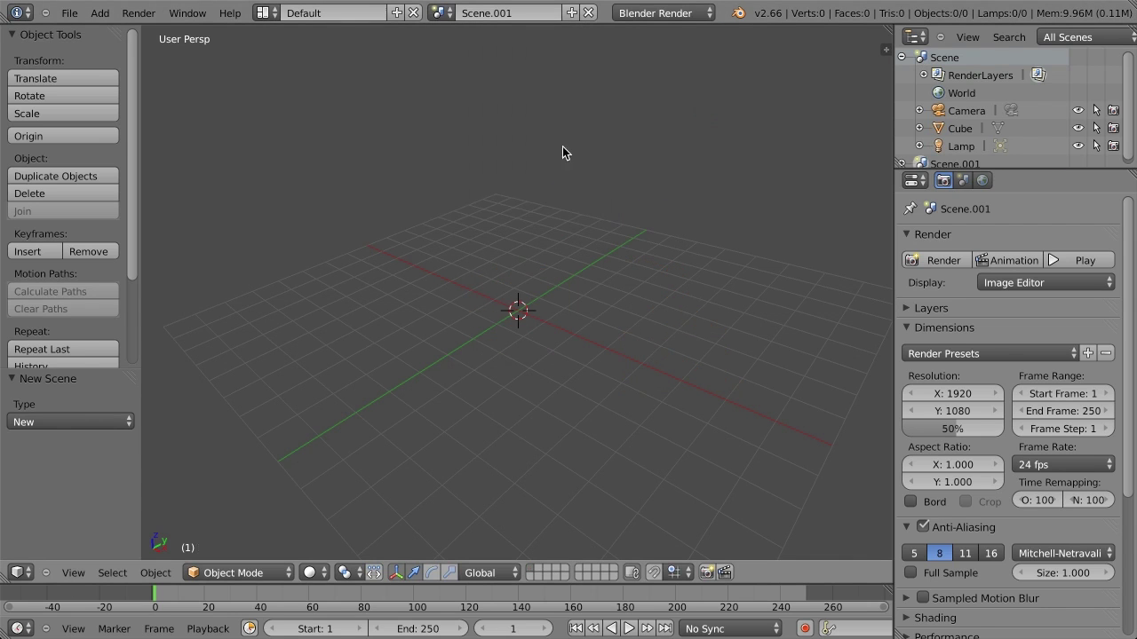
Step: Paste the three objects into Scene.001, orbit the view and deselect all
{"action": "key", "text": "super+v"}
{"action": "left_click", "coordinate": [459, 206]}
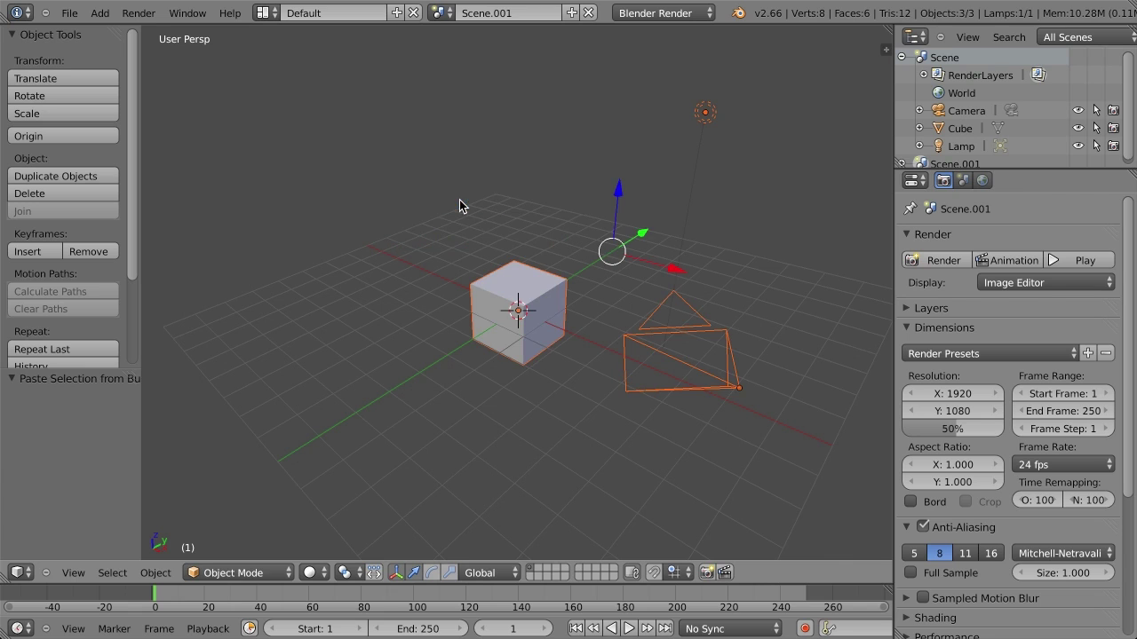
{"action": "scroll", "coordinate": [725, 344], "scroll_direction": "down", "scroll_amount": 3}
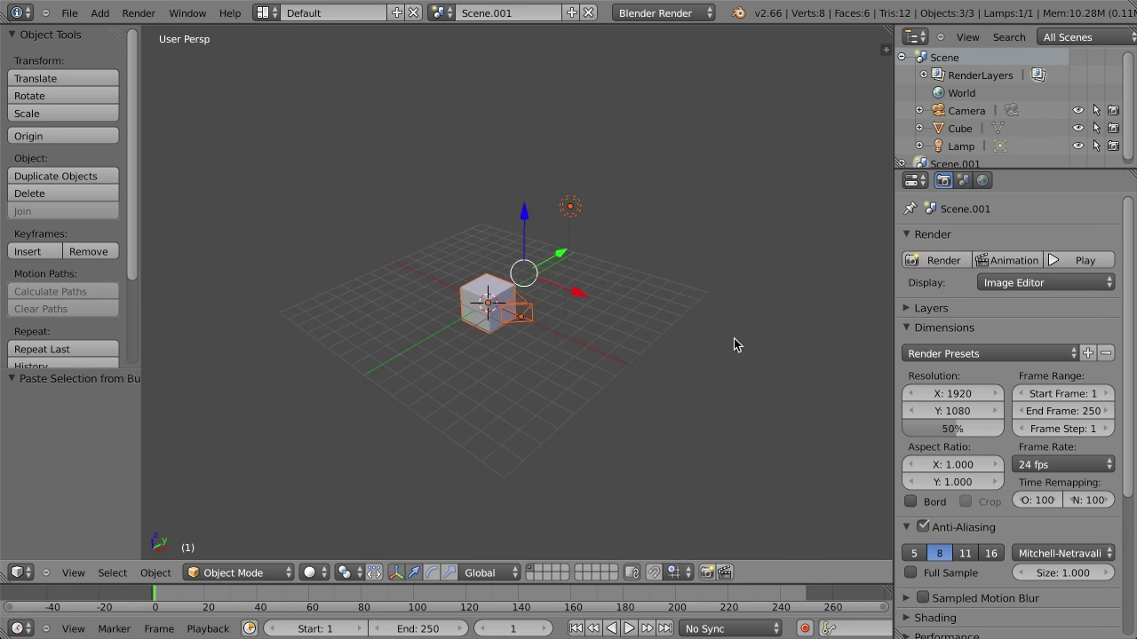
{"action": "middle_click_drag", "start_coordinate": [725, 345], "coordinate": [560, 409]}
{"action": "scroll", "coordinate": [560, 410], "scroll_direction": "up", "scroll_amount": 3}
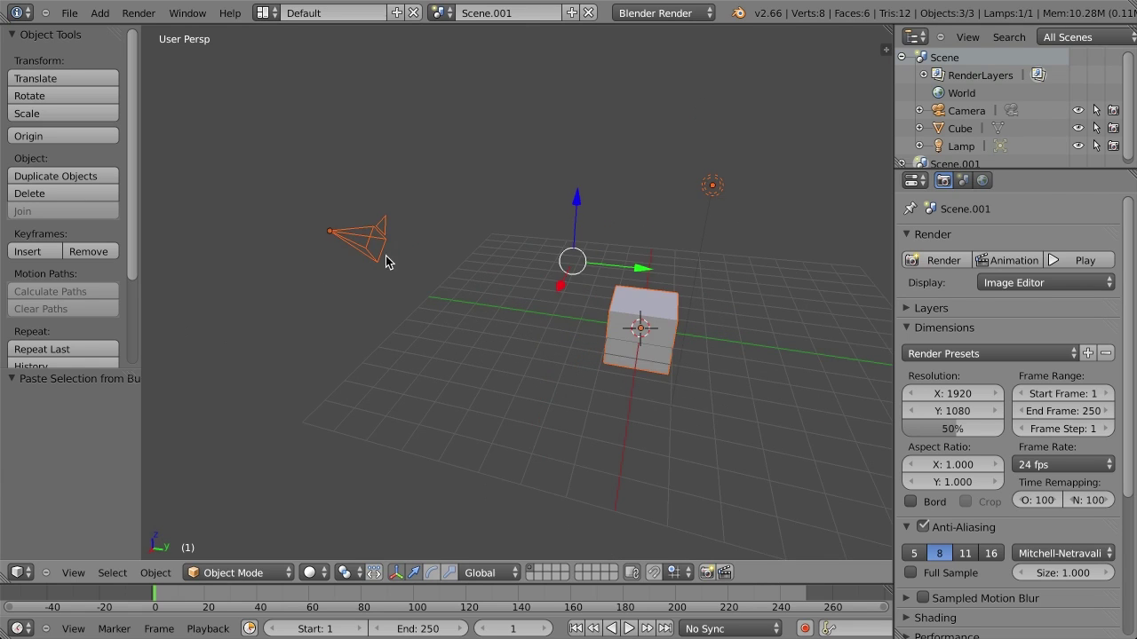
{"action": "key", "text": "a"}
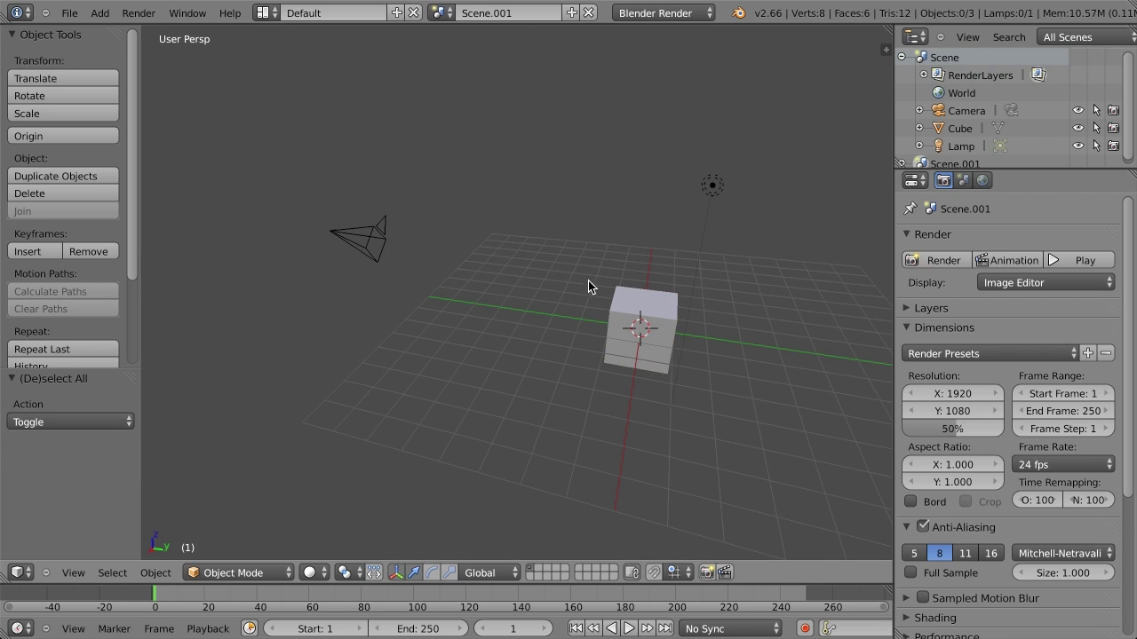
{"action": "middle_click_drag", "start_coordinate": [676, 173], "coordinate": [711, 293]}
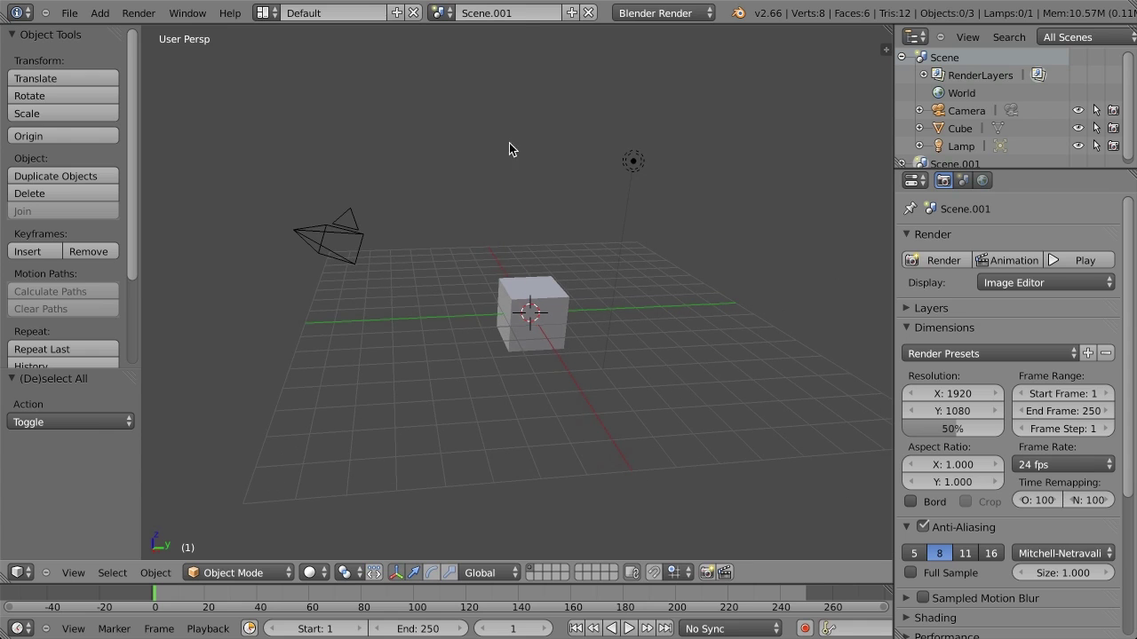
{"action": "left_click", "coordinate": [441, 12]}
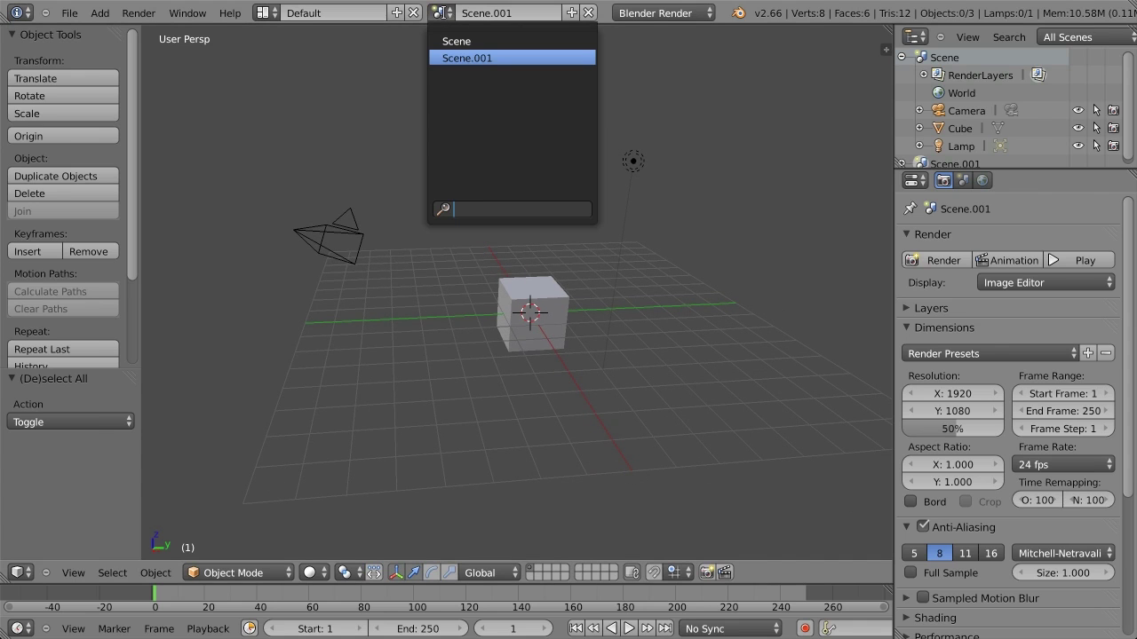
Step: Box-select the camera and cube and add the lamp to the selection
{"action": "left_click", "coordinate": [449, 14]}
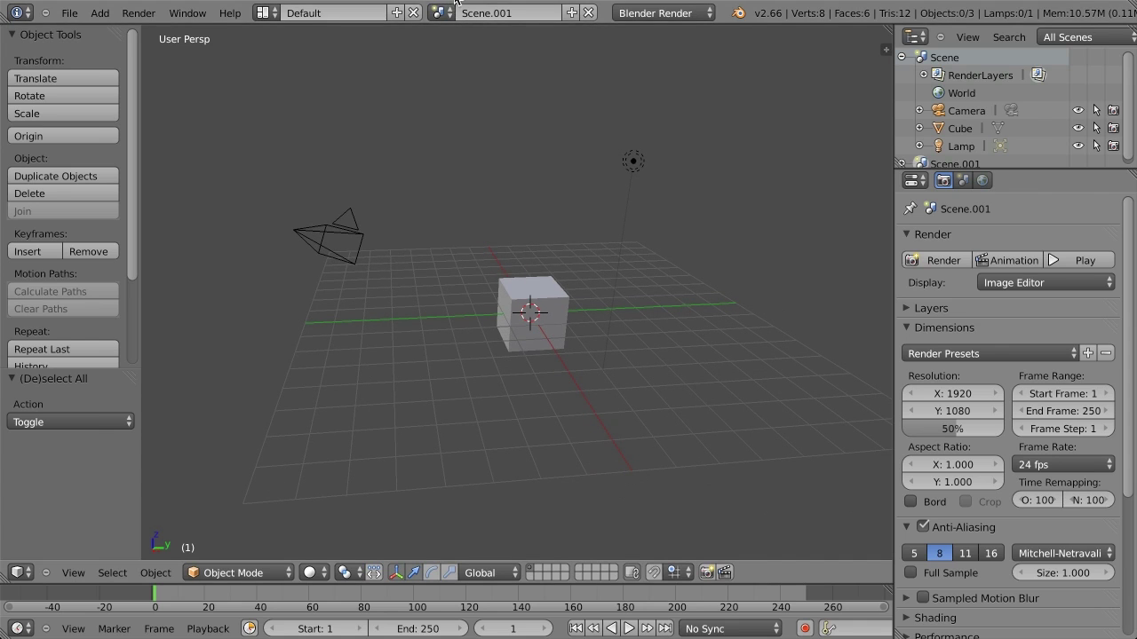
{"action": "key", "text": "b"}
{"action": "left_click_drag", "start_coordinate": [325, 152], "coordinate": [610, 327]}
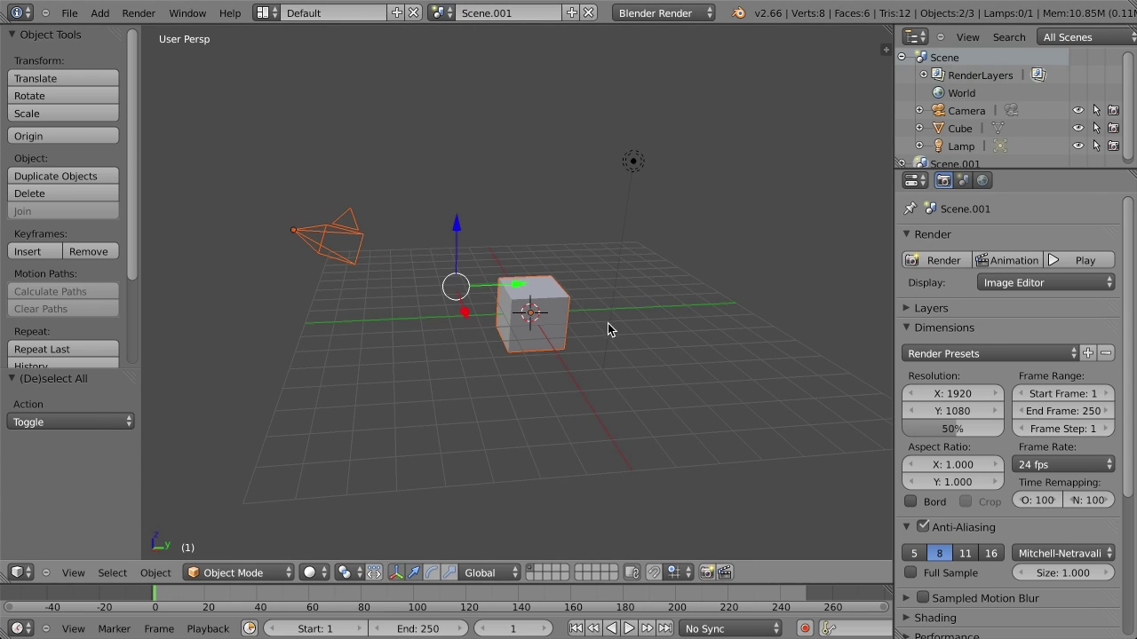
{"action": "left_click", "coordinate": [633, 161], "text": "shift"}
Step: Copy the three selected objects to the buffer and quit Blender
{"action": "key", "text": "ctrl+c"}
{"action": "left_click", "coordinate": [655, 156]}
{"action": "left_click", "coordinate": [69, 13]}
{"action": "left_click", "coordinate": [114, 348]}
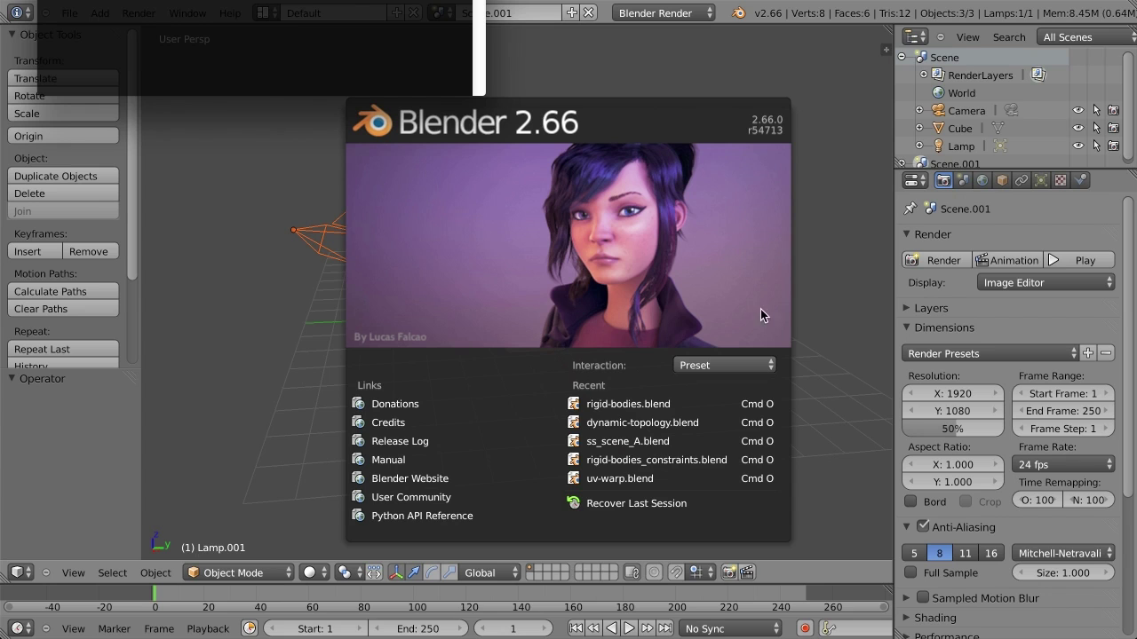
Step: Delete all objects and paste the camera, cube and lamp back from the buffer
{"action": "key", "text": "x"}
{"action": "left_click", "coordinate": [588, 260]}
{"action": "key", "text": "ctrl+v"}
{"action": "left_click", "coordinate": [531, 311]}
Step: Orbit and zoom toward the pasted objects, select the camera, then deselect everything
{"action": "middle_click_drag", "start_coordinate": [554, 394], "coordinate": [602, 376]}
{"action": "scroll", "coordinate": [601, 376], "scroll_direction": "up", "scroll_amount": 4}
{"action": "key", "text": "a"}
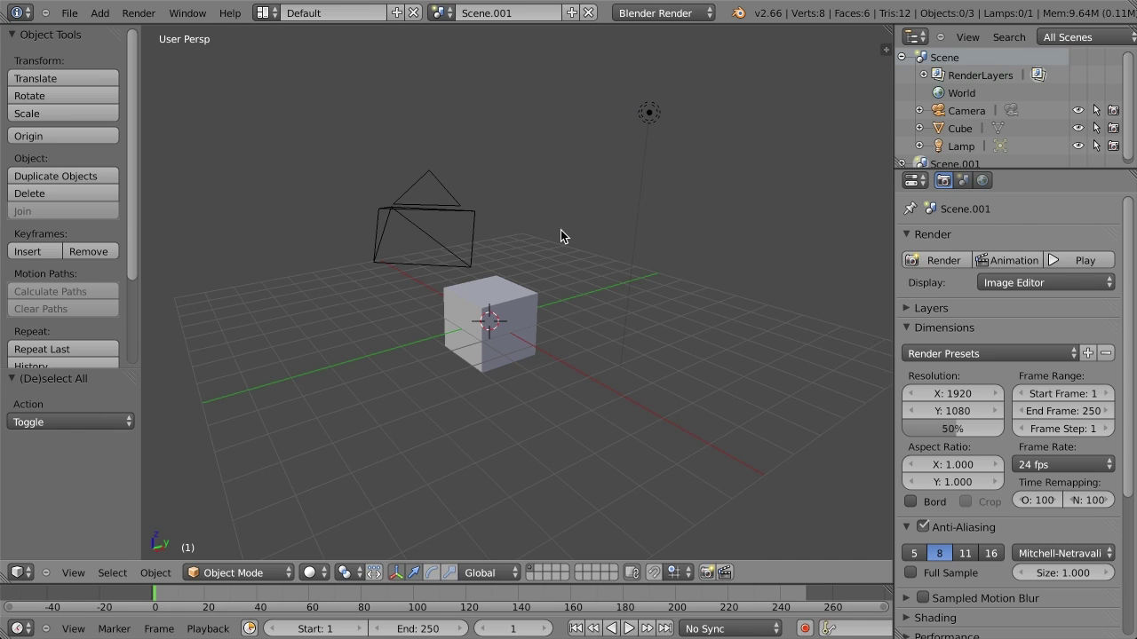
{"action": "right_click", "coordinate": [471, 228]}
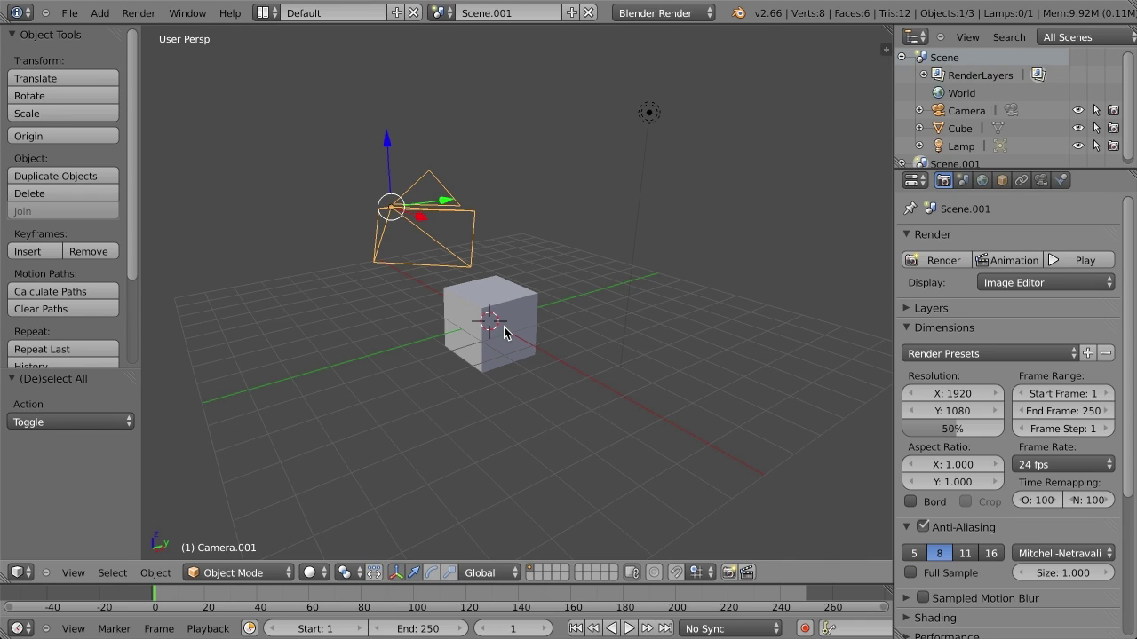
{"action": "left_click", "coordinate": [66, 13]}
{"action": "key", "text": "a"}
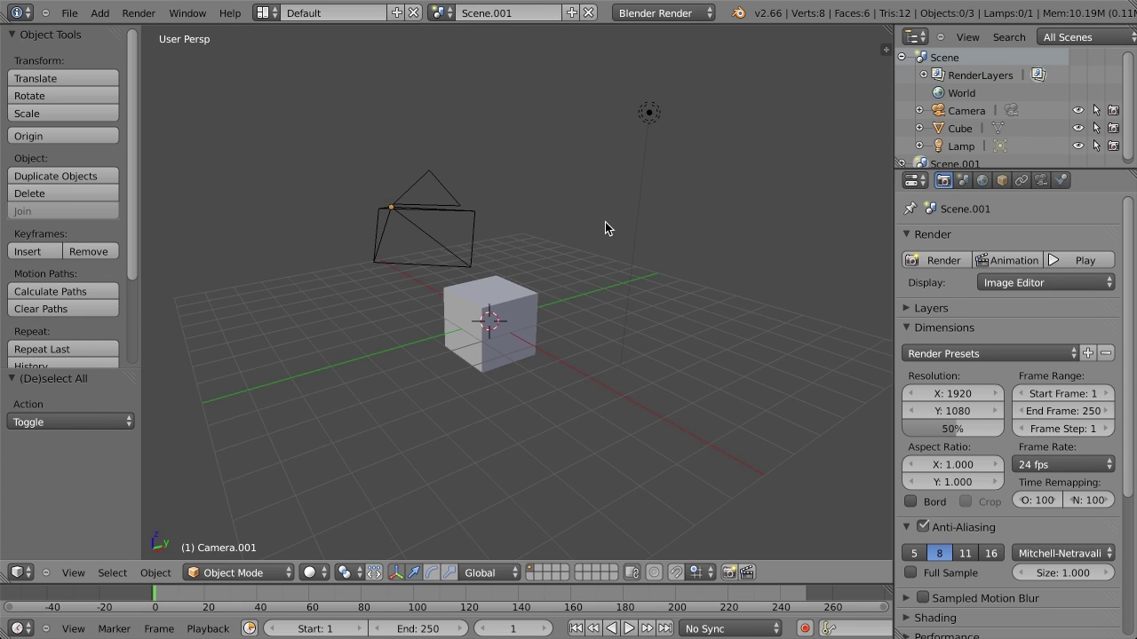
Step: Open User Preferences on the Themes settings, close it again and hide the tool shelf
{"action": "key", "text": "ctrl+alt+u"}
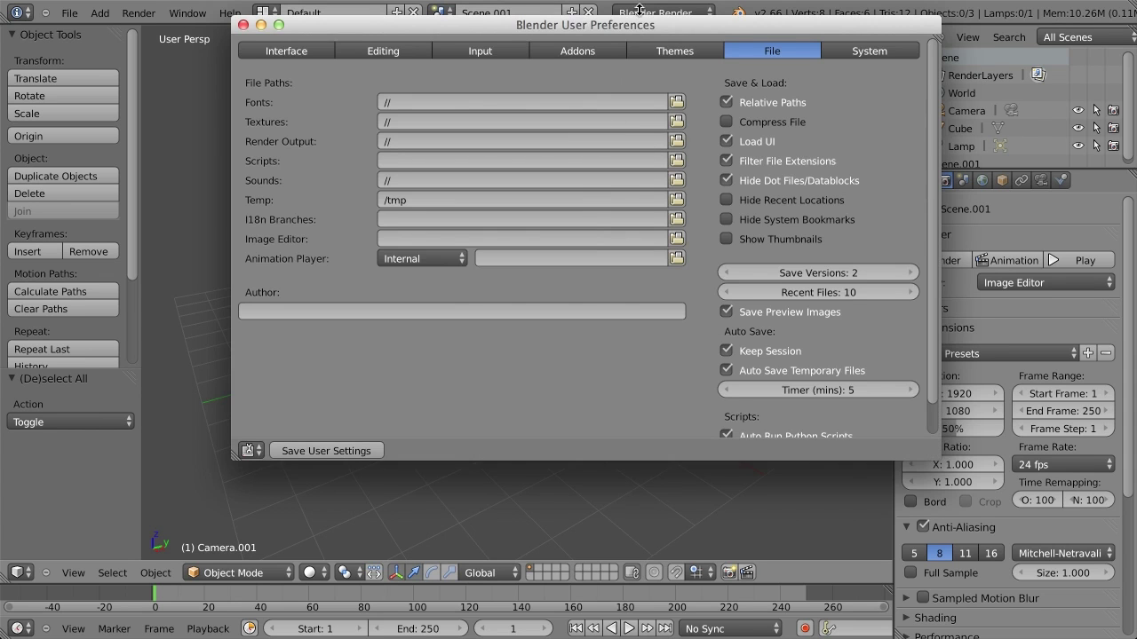
{"action": "left_click_drag", "start_coordinate": [616, 21], "coordinate": [745, 84]}
{"action": "left_click", "coordinate": [689, 167]}
{"action": "left_click_drag", "start_coordinate": [598, 83], "coordinate": [721, 106]}
{"action": "left_click", "coordinate": [420, 107]}
{"action": "key", "text": "t"}
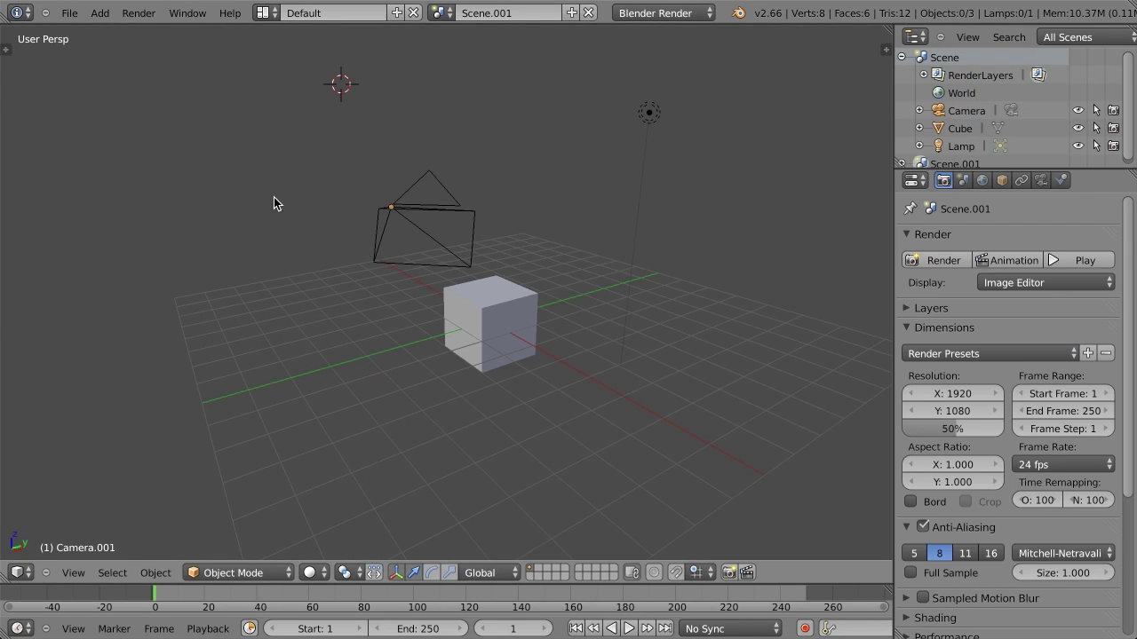
{"action": "middle_click_drag", "start_coordinate": [433, 260], "coordinate": [353, 288]}
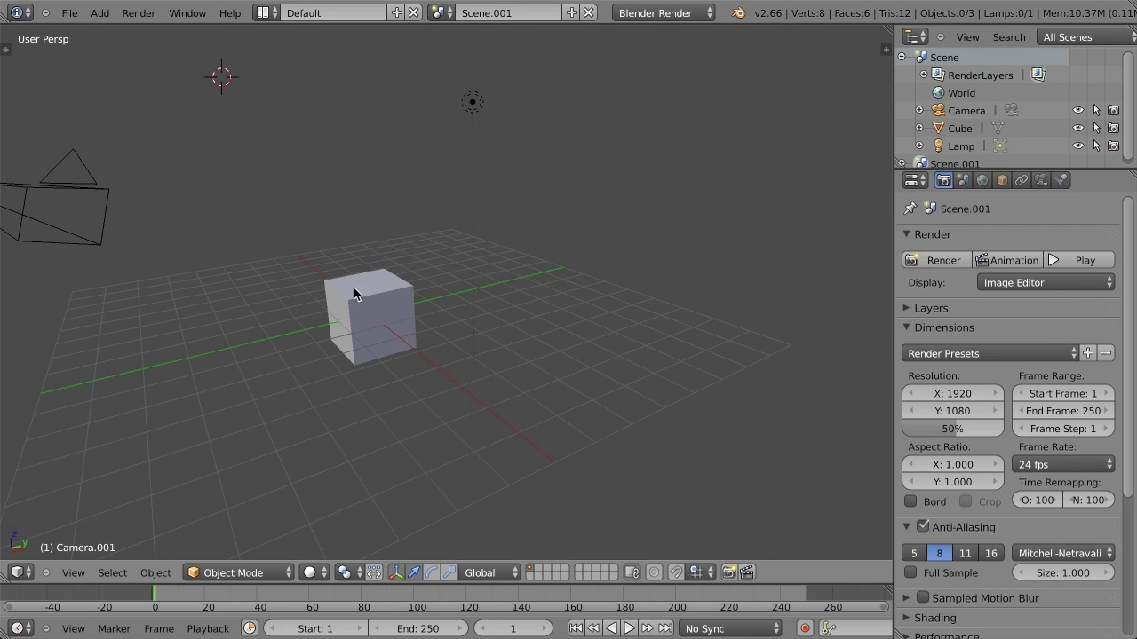
Step: Enable the 3D View gradient background, near-black low and mid grey high, then close preferences
{"action": "key", "text": "ctrl+alt+u"}
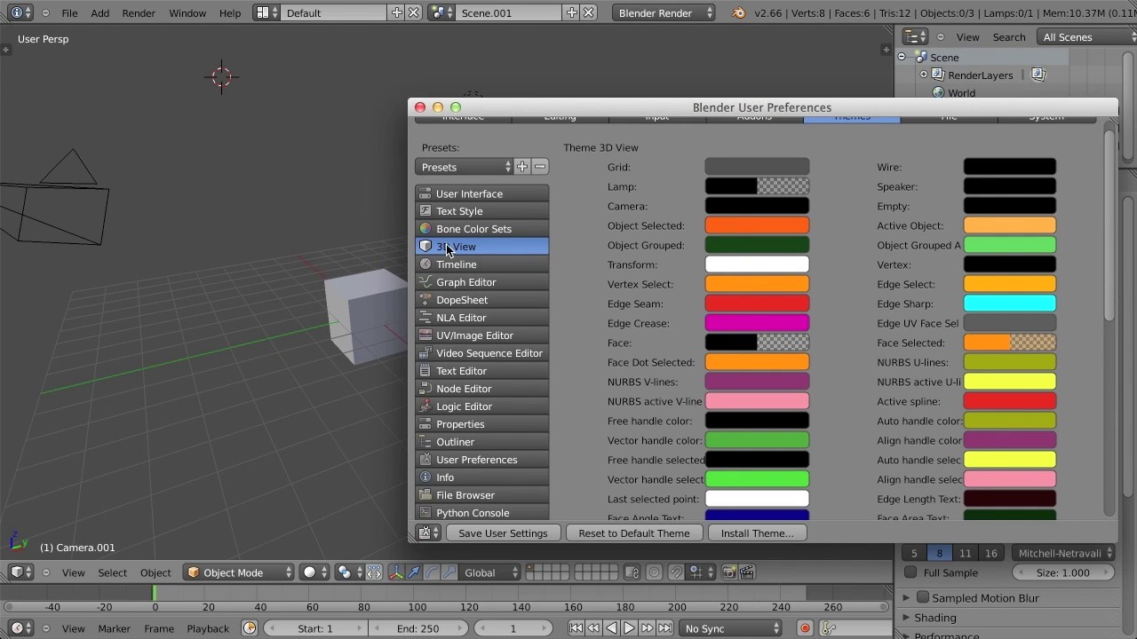
{"action": "scroll", "coordinate": [857, 300], "scroll_direction": "down", "scroll_amount": 5}
{"action": "scroll", "coordinate": [857, 300], "scroll_direction": "down", "scroll_amount": 7}
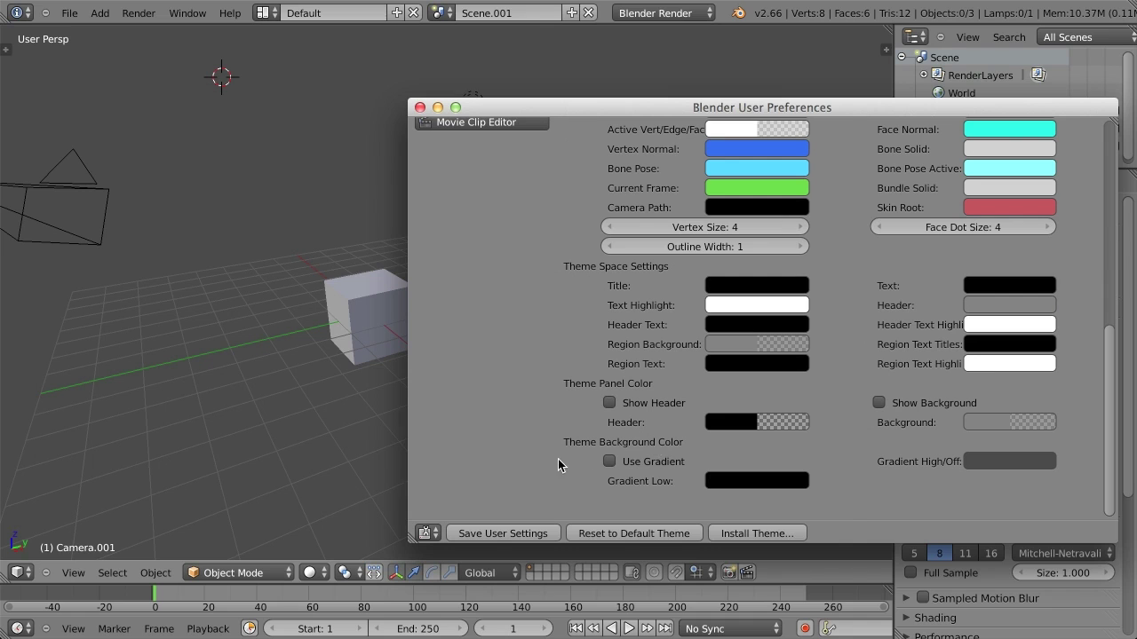
{"action": "left_click", "coordinate": [609, 462]}
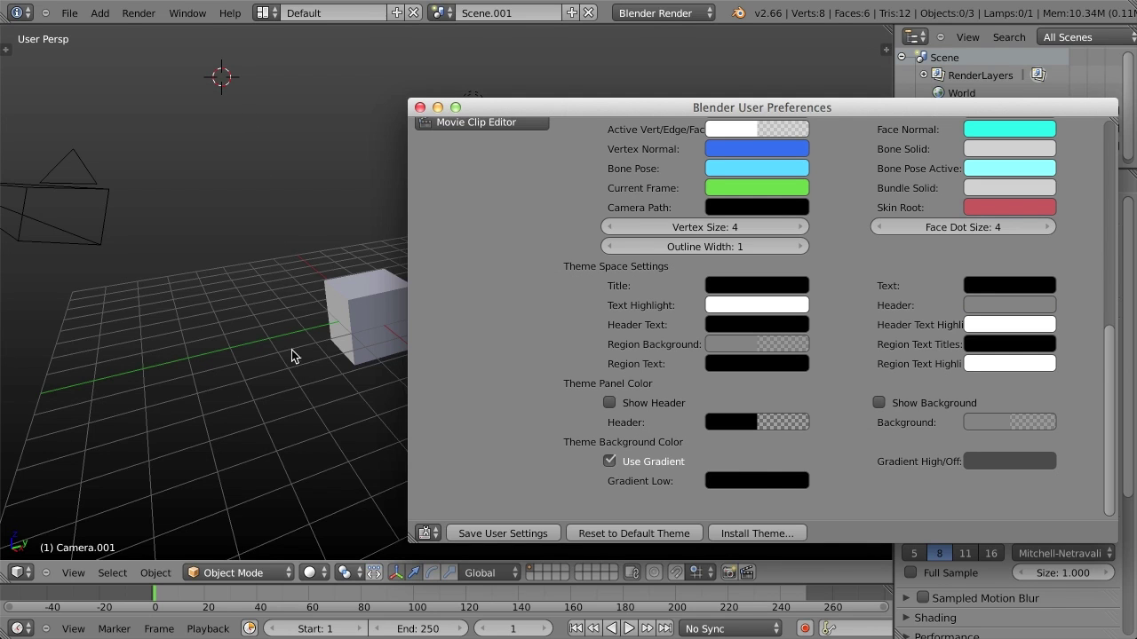
{"action": "left_click", "coordinate": [760, 478]}
{"action": "scroll", "coordinate": [759, 479], "scroll_direction": "up", "scroll_amount": 5}
{"action": "left_click", "coordinate": [1003, 462]}
{"action": "scroll", "coordinate": [1002, 462], "scroll_direction": "up", "scroll_amount": 6}
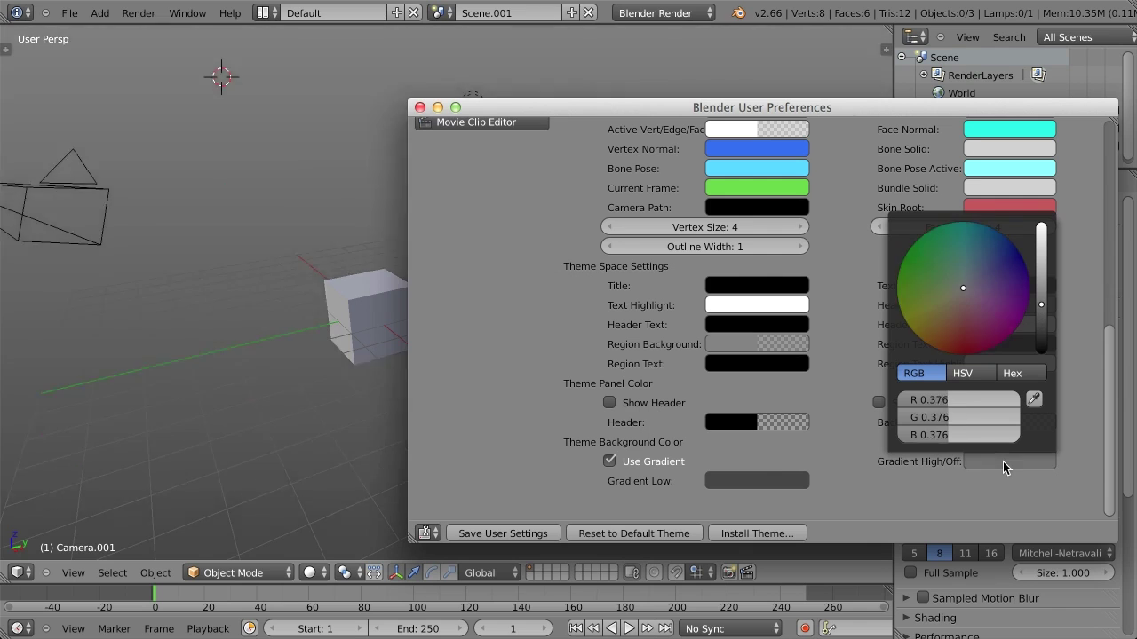
{"action": "scroll", "coordinate": [1002, 463], "scroll_direction": "down", "scroll_amount": 5}
{"action": "scroll", "coordinate": [1003, 463], "scroll_direction": "up", "scroll_amount": 5}
{"action": "left_click", "coordinate": [787, 481]}
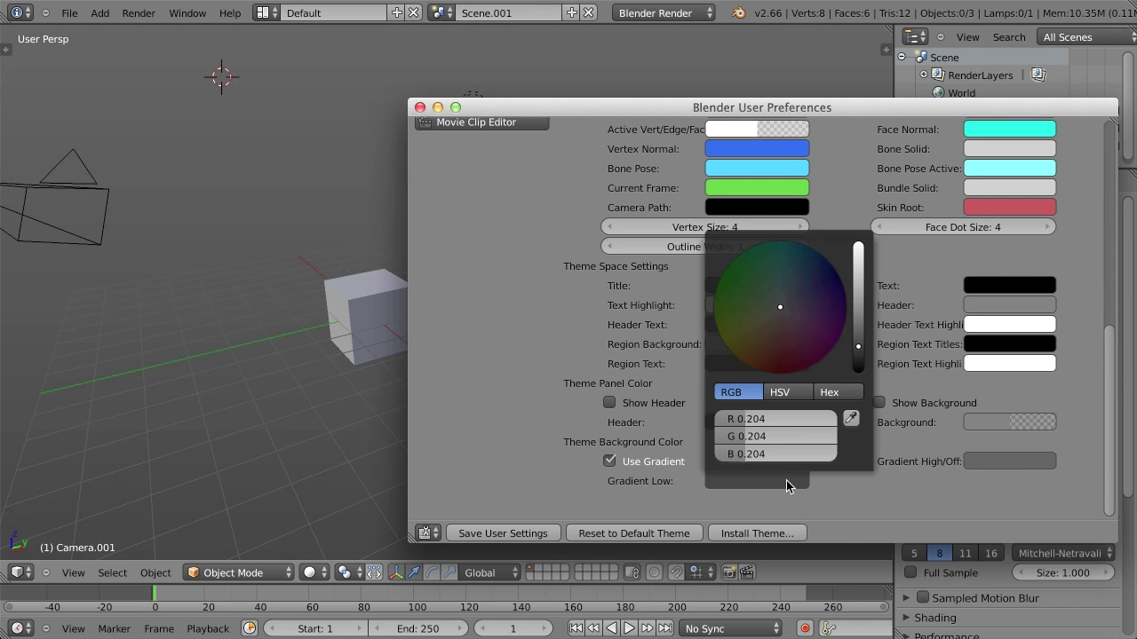
{"action": "scroll", "coordinate": [788, 484], "scroll_direction": "down", "scroll_amount": 3}
{"action": "scroll", "coordinate": [786, 485], "scroll_direction": "down", "scroll_amount": 2}
{"action": "key", "text": "alt+F4"}
Step: Select the cube and orbit and zoom the view toward it
{"action": "middle_click_drag", "start_coordinate": [610, 393], "coordinate": [497, 353]}
{"action": "right_click", "coordinate": [293, 357]}
{"action": "middle_click_drag", "start_coordinate": [293, 357], "coordinate": [537, 385]}
{"action": "scroll", "coordinate": [641, 374], "scroll_direction": "up", "scroll_amount": 5}
{"action": "scroll", "coordinate": [702, 408], "scroll_direction": "down", "scroll_amount": 3}
{"action": "scroll", "coordinate": [542, 373], "scroll_direction": "down", "scroll_amount": 4}
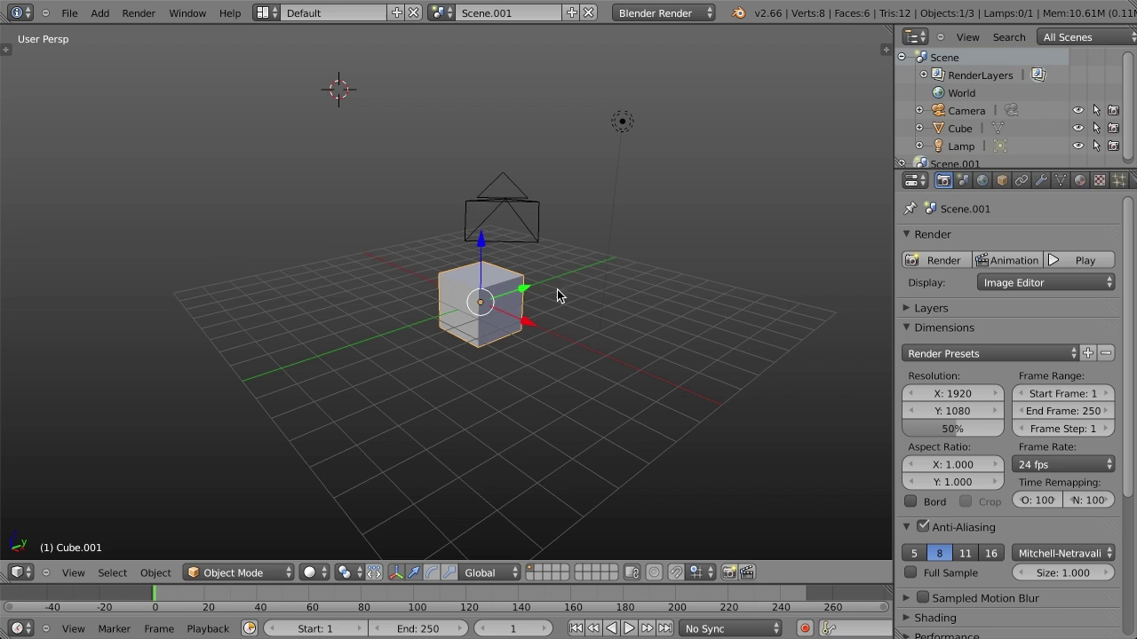
Step: Delete the cube, reset the 3D cursor to the origin and add a Suzanne monkey framed in view
{"action": "key", "text": "Delete"}
{"action": "key", "text": "shift+a"}
{"action": "key", "text": "Escape"}
{"action": "key", "text": "shift+c"}
{"action": "key", "text": "shift+a"}
{"action": "mouse_move", "coordinate": [575, 249]}
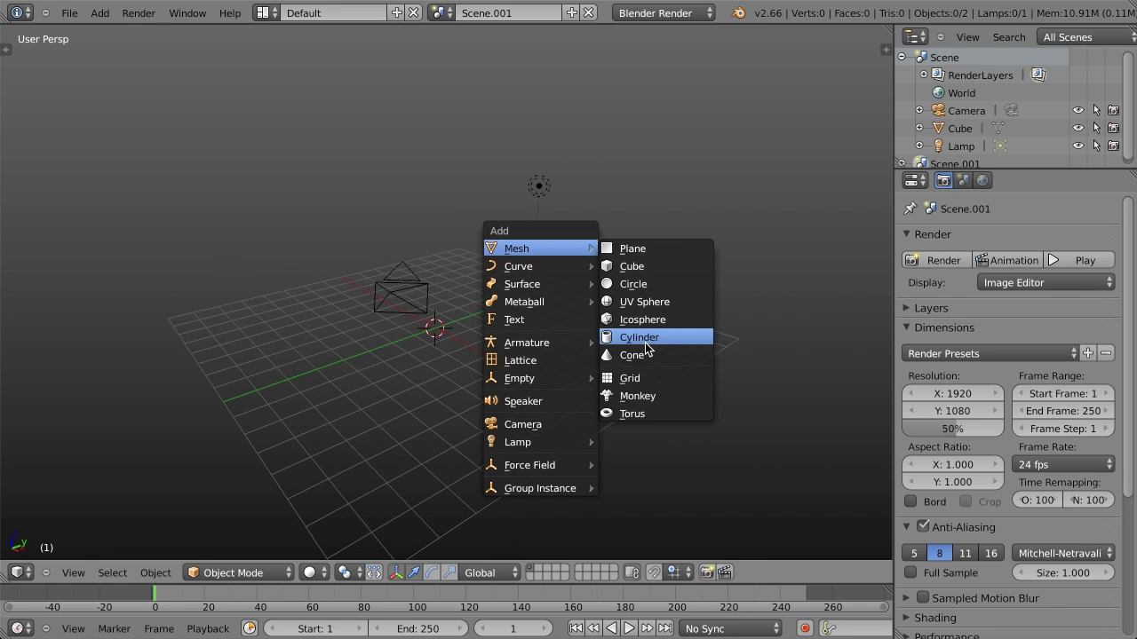
{"action": "left_click", "coordinate": [653, 396]}
{"action": "key", "text": "KP_Decimal"}
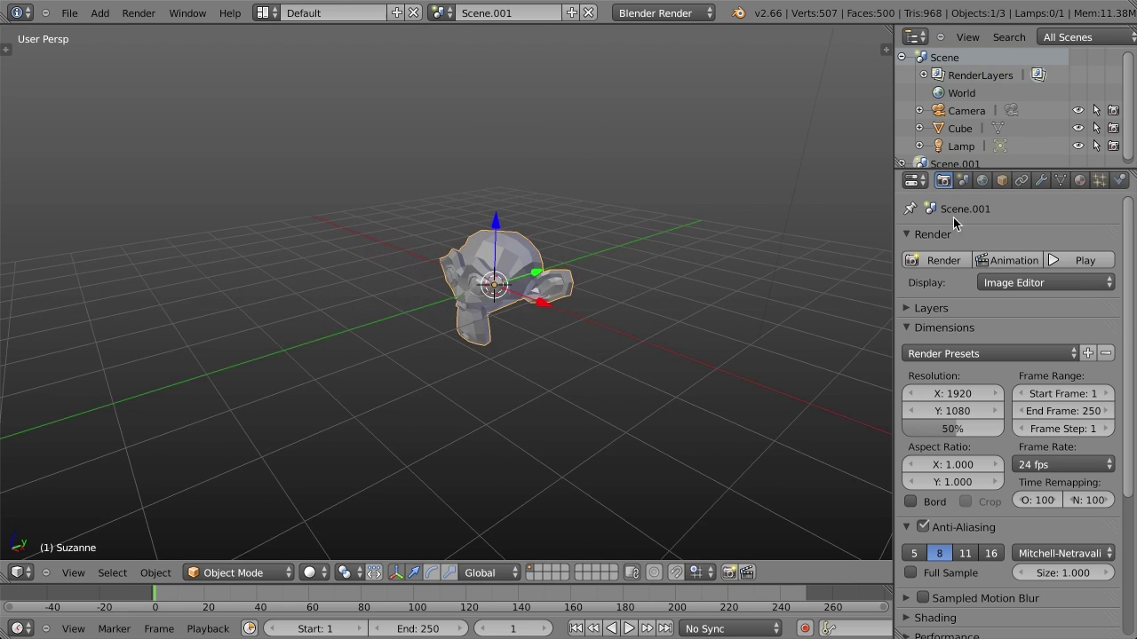
Step: Give Suzanne a Subdivision Surface modifier with 2 view levels, after briefly trying Triangulate
{"action": "left_click", "coordinate": [1043, 181]}
{"action": "left_click", "coordinate": [1017, 240]}
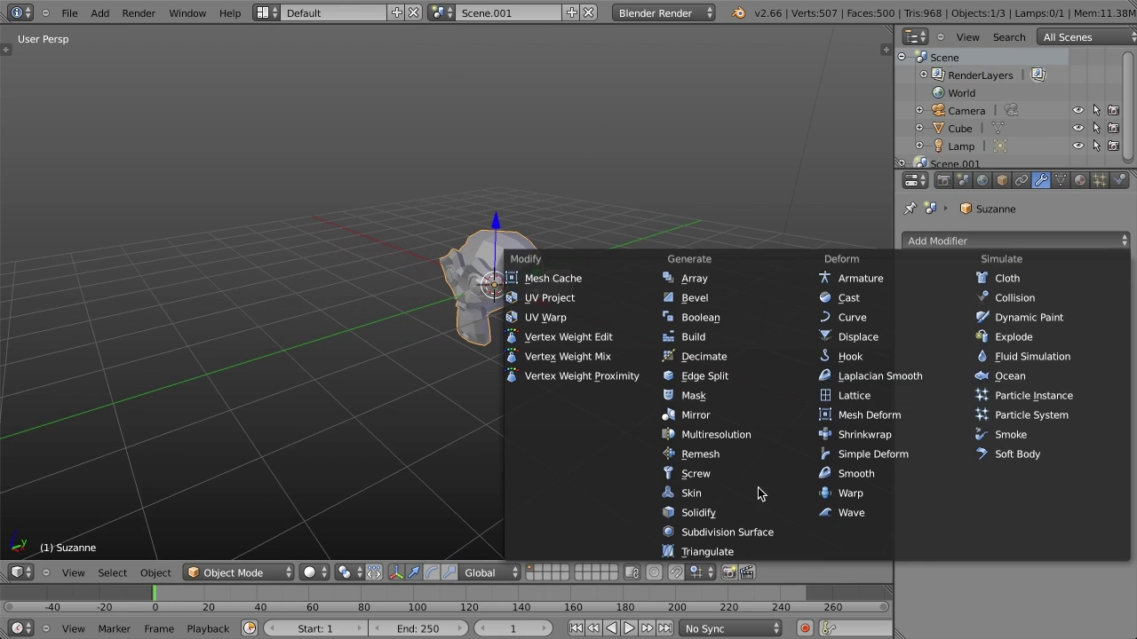
{"action": "left_click", "coordinate": [746, 545]}
{"action": "scroll", "coordinate": [649, 400], "scroll_direction": "up", "scroll_amount": 1}
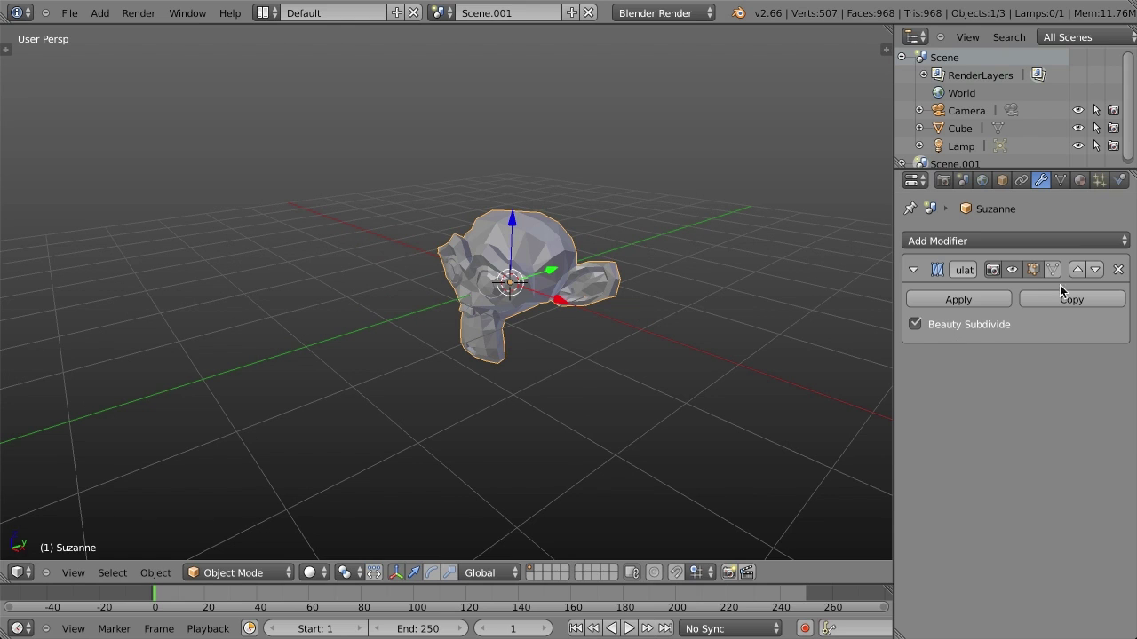
{"action": "left_click", "coordinate": [1118, 269]}
{"action": "left_click", "coordinate": [1016, 239]}
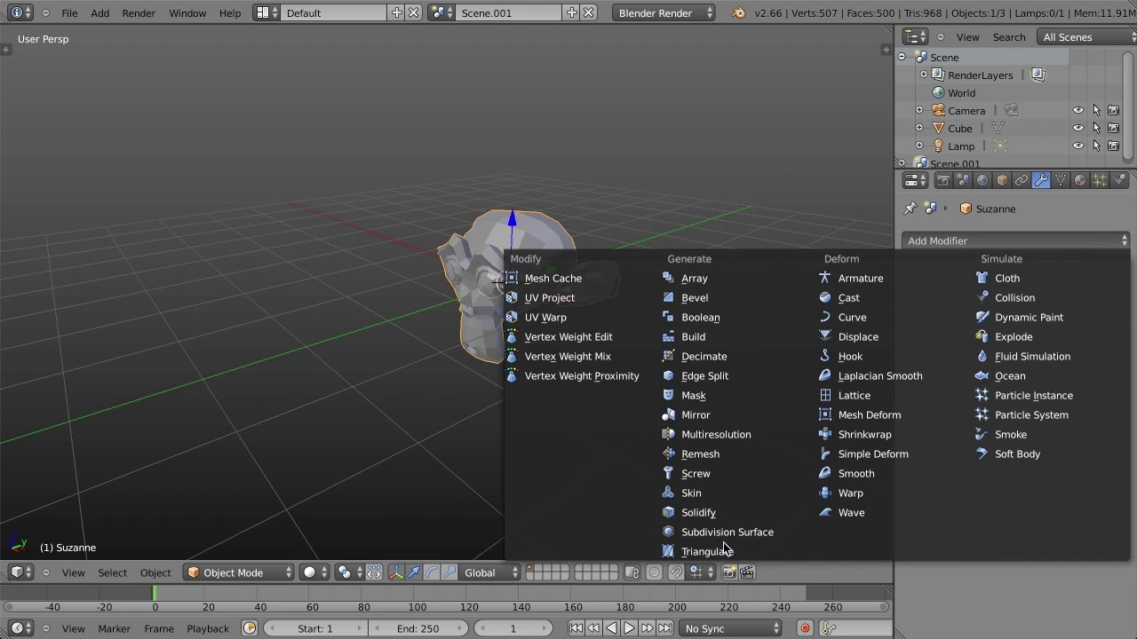
{"action": "left_click", "coordinate": [736, 537]}
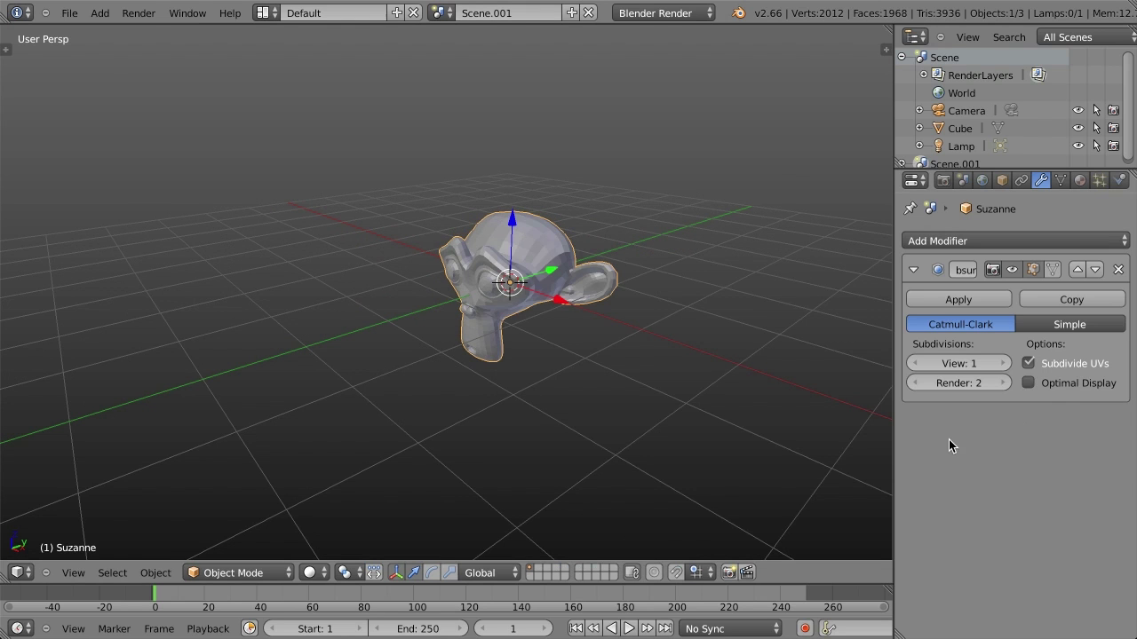
{"action": "left_click", "coordinate": [1004, 363]}
Step: Toggle the tool shelf, show the N properties sidebar and orbit around Suzanne
{"action": "key", "text": "t"}
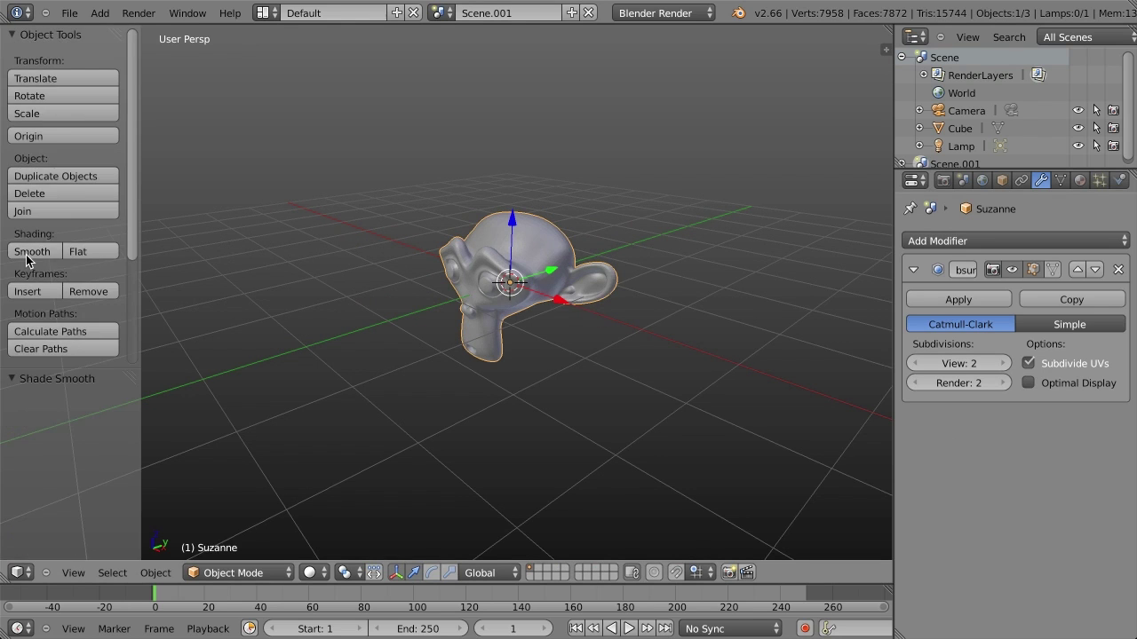
{"action": "key", "text": "t"}
{"action": "key", "text": "n"}
{"action": "middle_click_drag", "start_coordinate": [506, 290], "coordinate": [497, 426]}
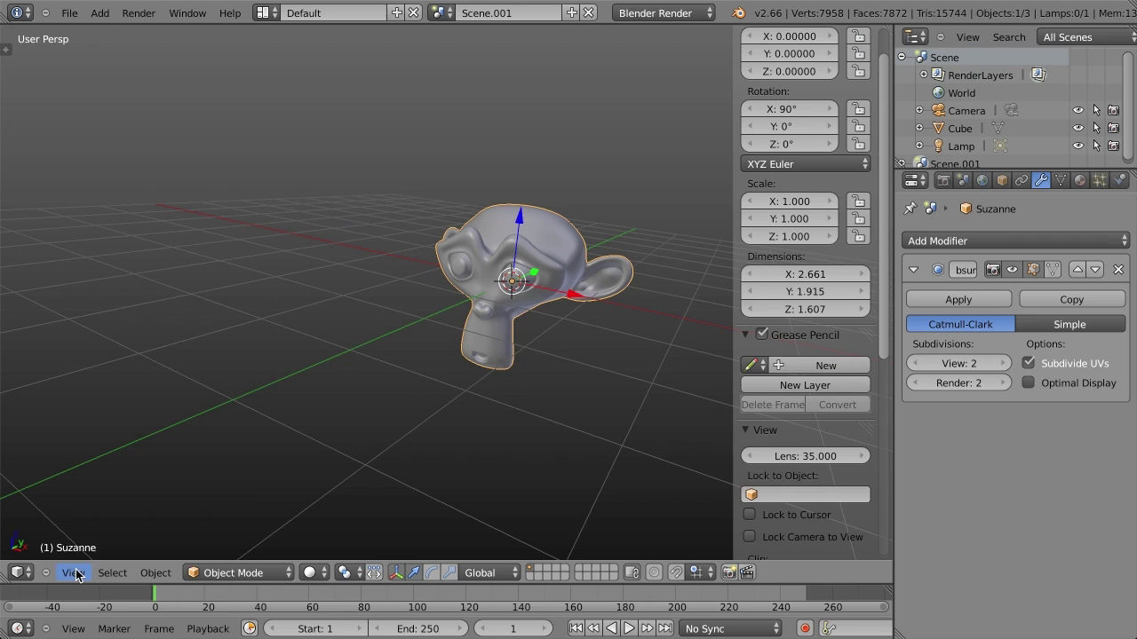
Step: Frame Suzanne with View Selected from the View menu and orbit around it
{"action": "left_click", "coordinate": [75, 573]}
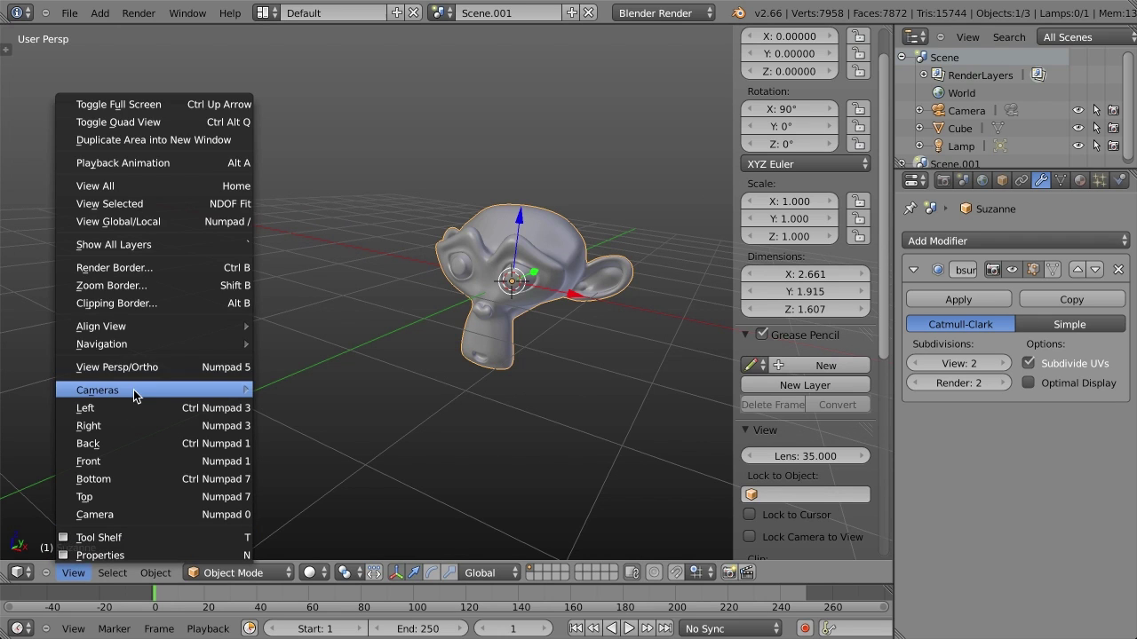
{"action": "mouse_move", "coordinate": [134, 390]}
{"action": "mouse_move", "coordinate": [148, 328]}
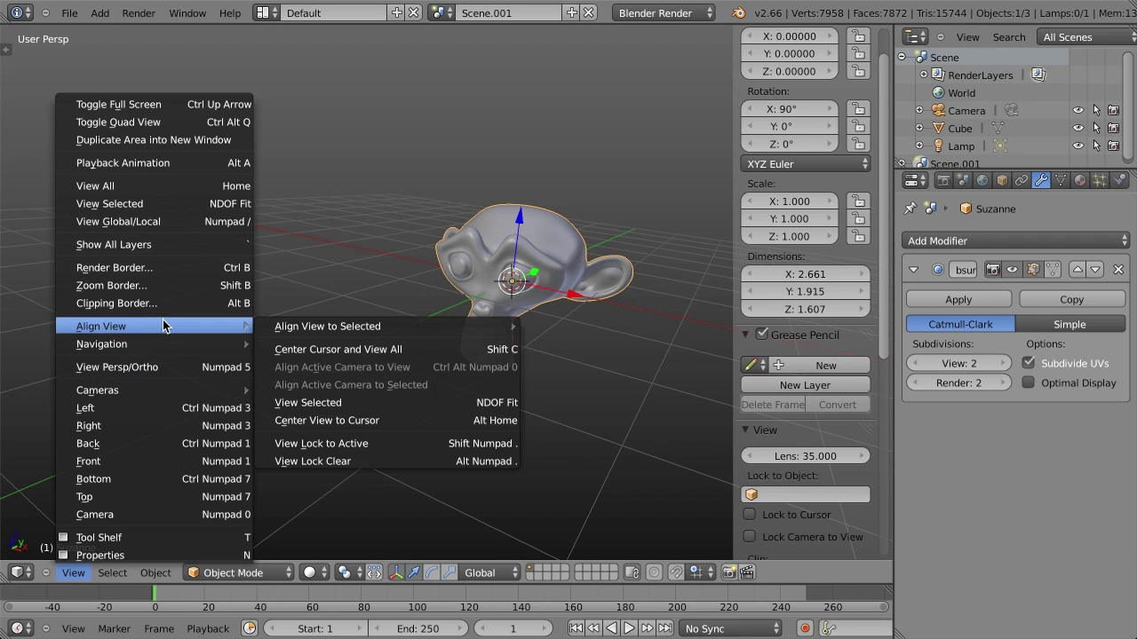
{"action": "left_click", "coordinate": [339, 408]}
{"action": "middle_click_drag", "start_coordinate": [339, 408], "coordinate": [497, 267]}
{"action": "scroll", "coordinate": [826, 133], "scroll_direction": "down", "scroll_amount": 8}
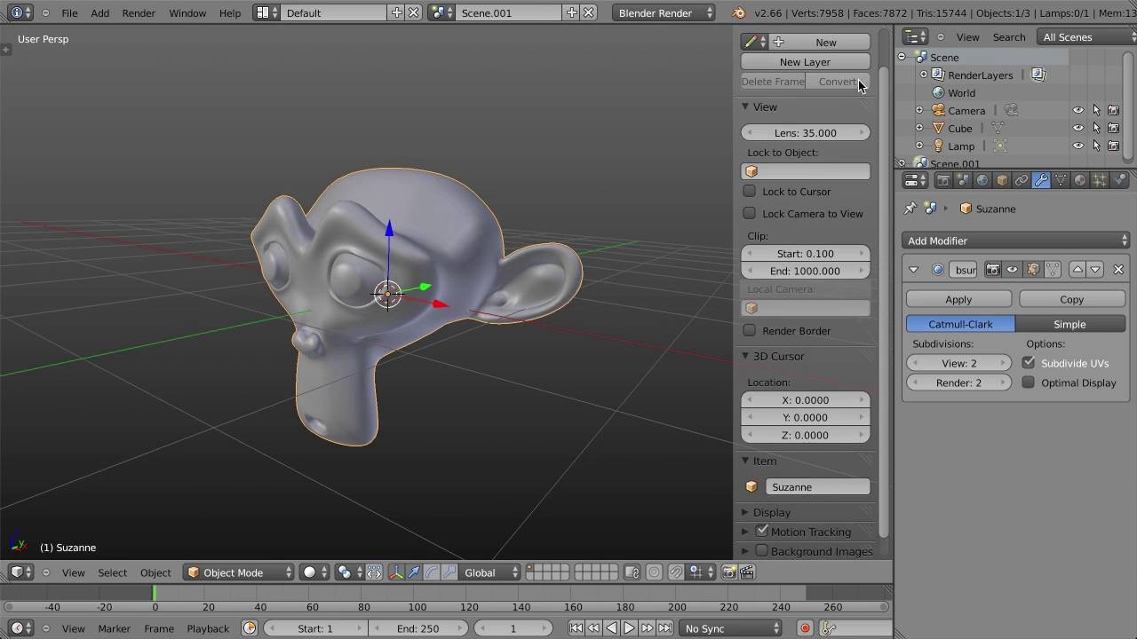
Step: In the sidebar, collapse View, 3D Cursor and Item, expand Display and enable Matcap
{"action": "left_click", "coordinate": [852, 75]}
{"action": "scroll", "coordinate": [801, 99], "scroll_direction": "down", "scroll_amount": 2}
{"action": "left_click", "coordinate": [799, 51]}
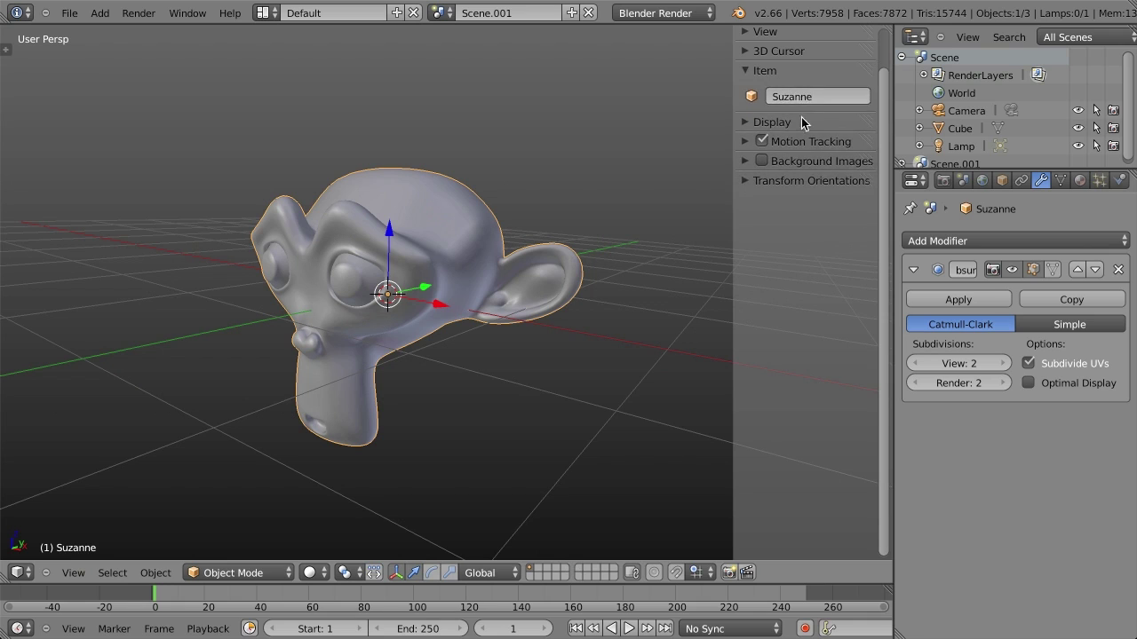
{"action": "left_click", "coordinate": [799, 70]}
{"action": "left_click", "coordinate": [785, 91]}
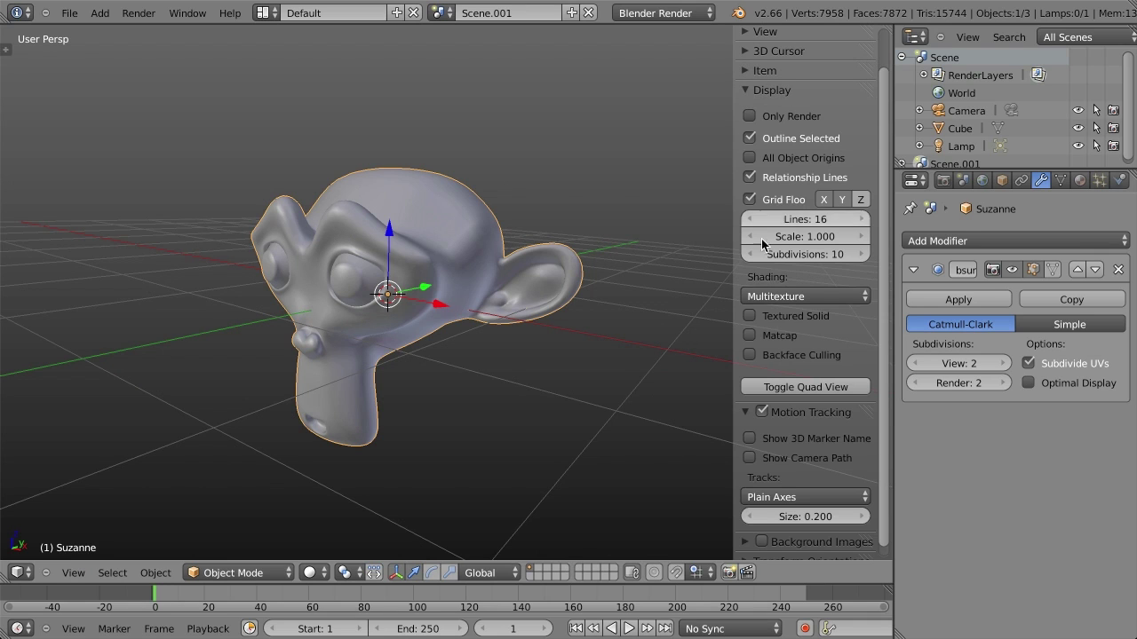
{"action": "left_click", "coordinate": [772, 340]}
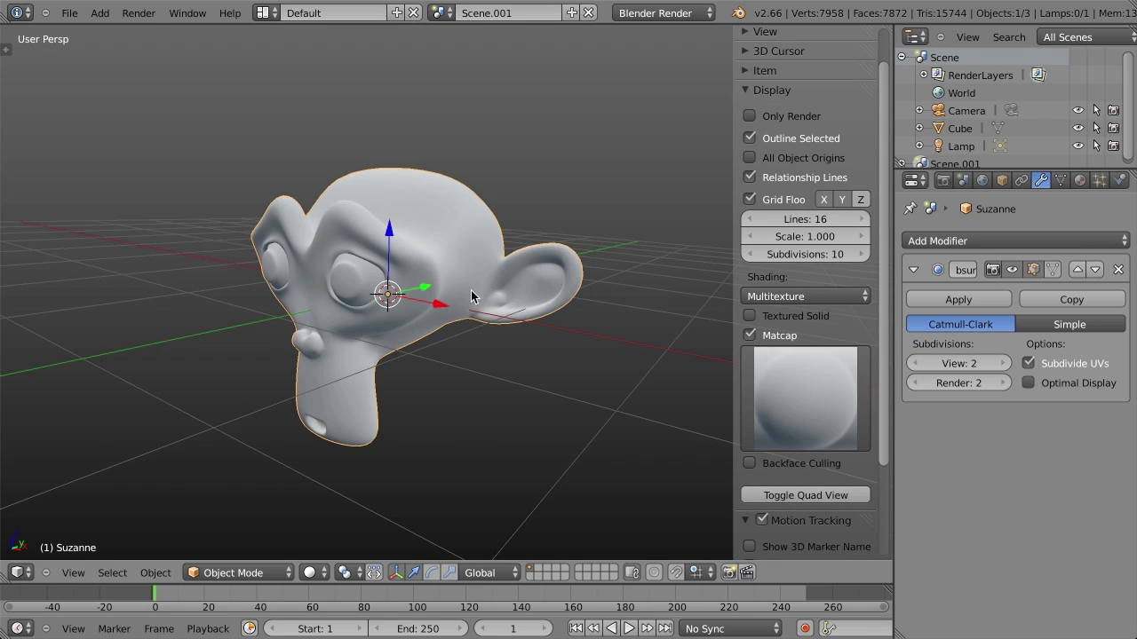
{"action": "scroll", "coordinate": [470, 291], "scroll_direction": "down", "scroll_amount": 2}
{"action": "mouse_move", "coordinate": [471, 291]}
{"action": "middle_mouse_down"}
{"action": "mouse_move", "coordinate": [386, 380]}
{"action": "mouse_move", "coordinate": [427, 393]}
{"action": "mouse_move", "coordinate": [467, 332]}
{"action": "mouse_move", "coordinate": [531, 297]}
{"action": "mouse_move", "coordinate": [524, 338]}
{"action": "mouse_move", "coordinate": [459, 347]}
{"action": "middle_mouse_up"}
{"action": "scroll", "coordinate": [459, 347], "scroll_direction": "up", "scroll_amount": 3}
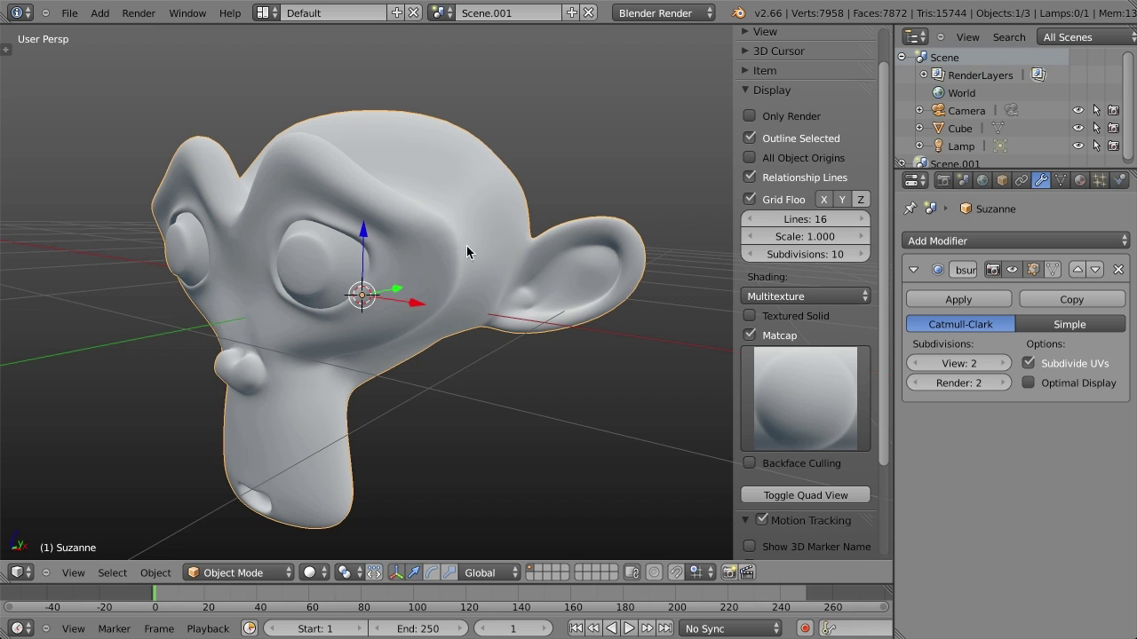
Step: Try the dark, blue, grey, pink and red matcaps on Suzanne
{"action": "left_click", "coordinate": [820, 385]}
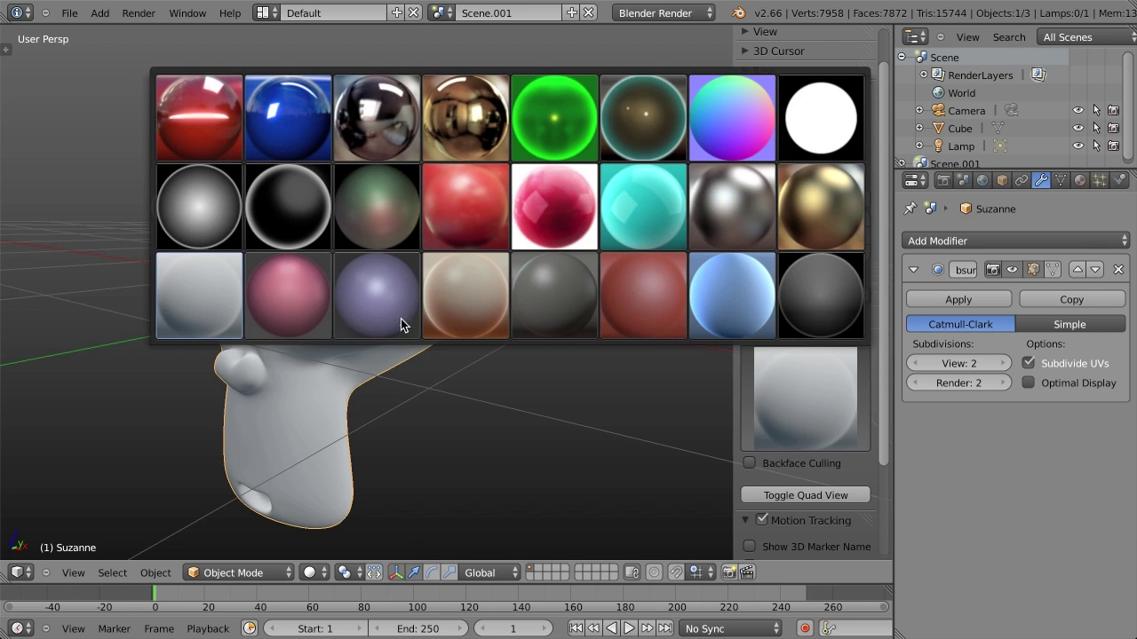
{"action": "left_click", "coordinate": [826, 306]}
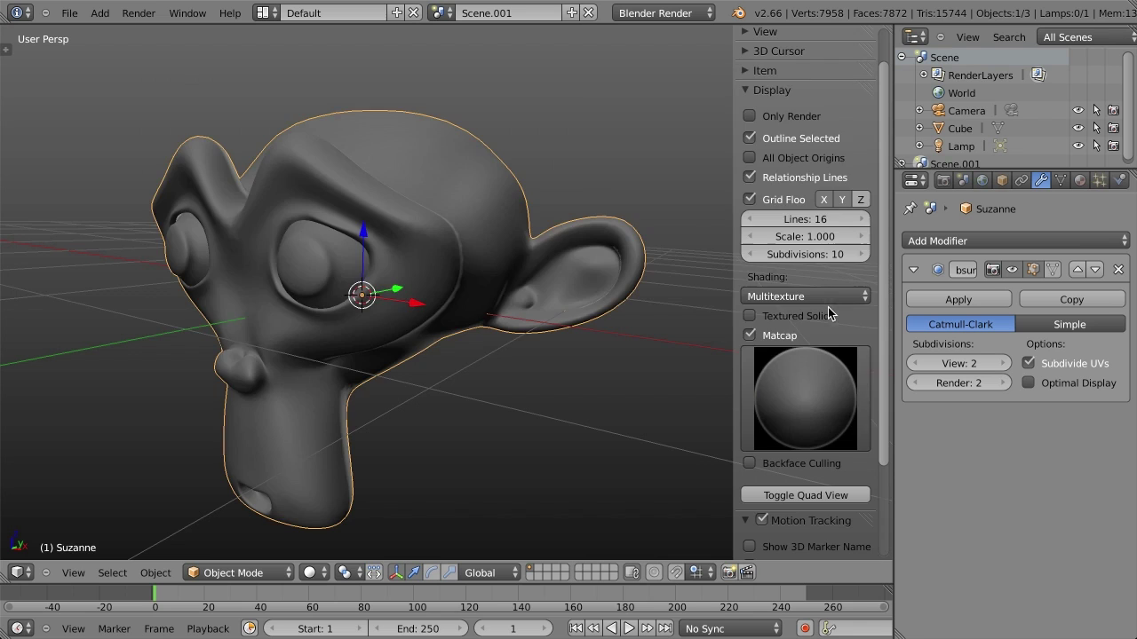
{"action": "left_click", "coordinate": [811, 392]}
{"action": "left_click", "coordinate": [728, 305]}
{"action": "left_click", "coordinate": [794, 380]}
{"action": "left_click", "coordinate": [550, 294]}
{"action": "left_click", "coordinate": [791, 388]}
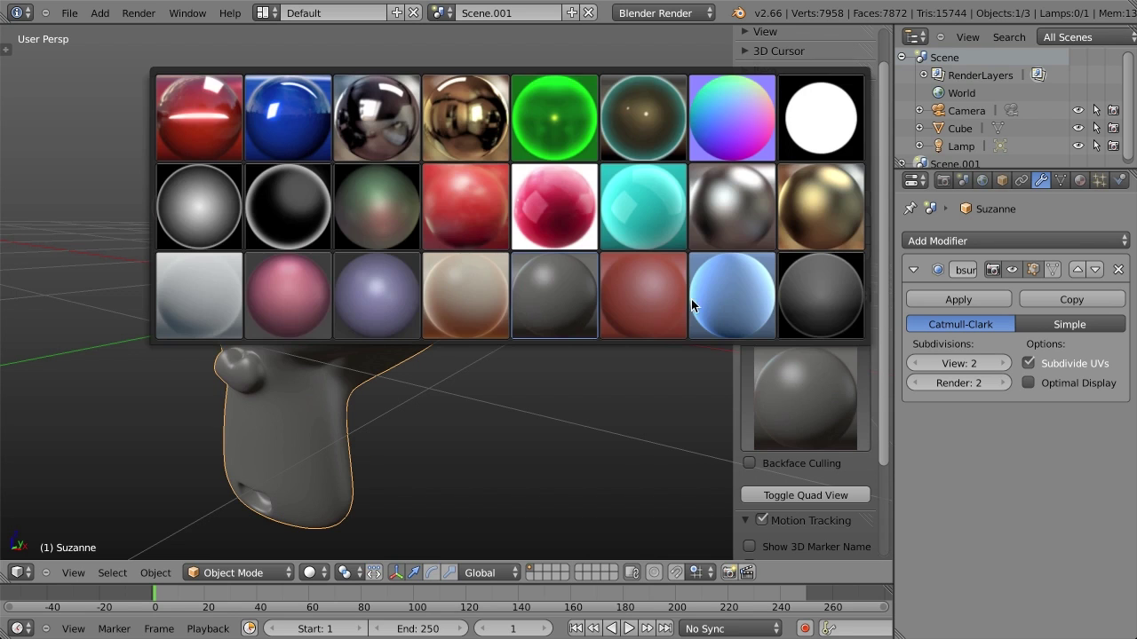
{"action": "left_click", "coordinate": [546, 211]}
{"action": "left_click", "coordinate": [786, 365]}
{"action": "left_click", "coordinate": [491, 219]}
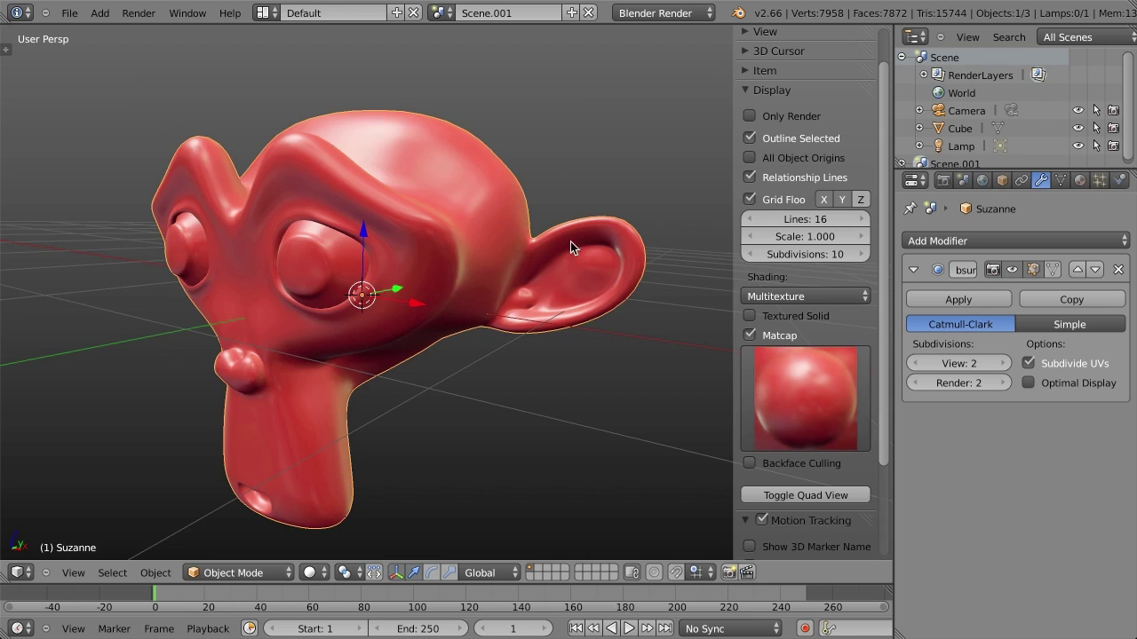
Step: Try the shiny red and pink matcaps, then settle on the silver chrome matcap
{"action": "scroll", "coordinate": [611, 379], "scroll_direction": "down", "scroll_amount": 4}
{"action": "scroll", "coordinate": [611, 379], "scroll_direction": "up", "scroll_amount": 5}
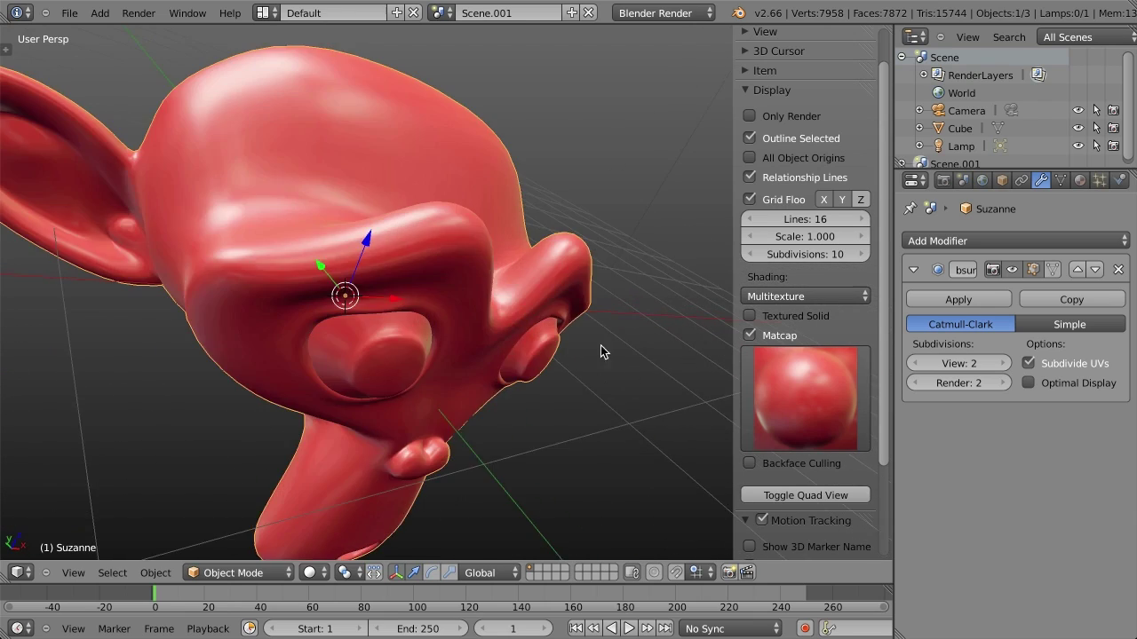
{"action": "middle_click_drag", "start_coordinate": [591, 332], "coordinate": [491, 249]}
{"action": "left_click", "coordinate": [787, 371]}
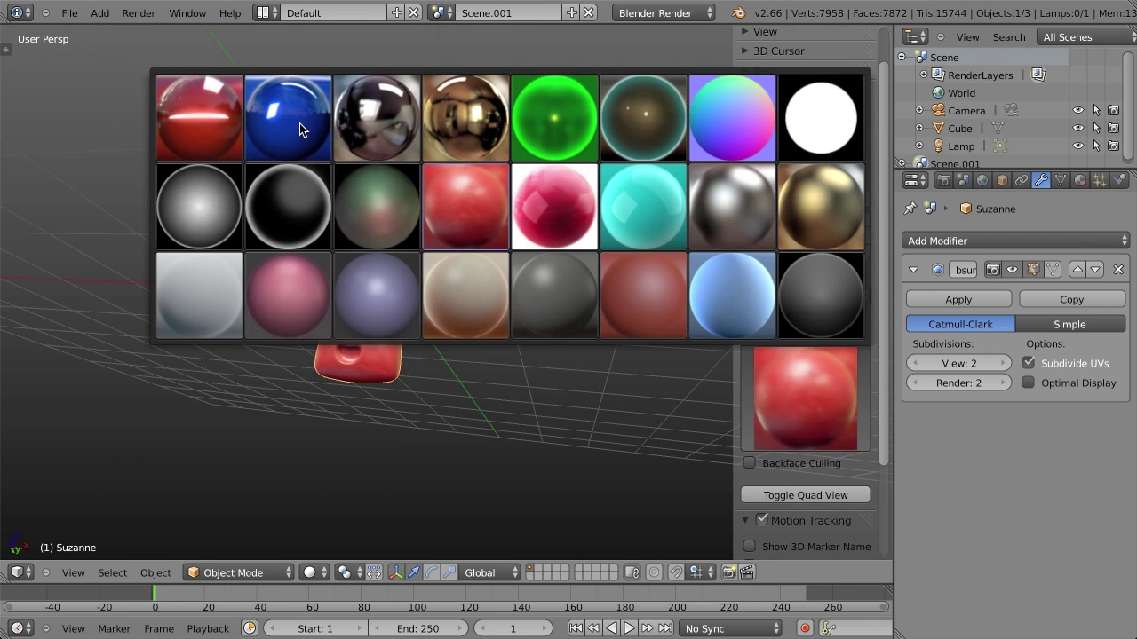
{"action": "left_click", "coordinate": [218, 107]}
{"action": "scroll", "coordinate": [218, 107], "scroll_direction": "up", "scroll_amount": 5}
{"action": "middle_click_drag", "start_coordinate": [219, 107], "coordinate": [494, 334]}
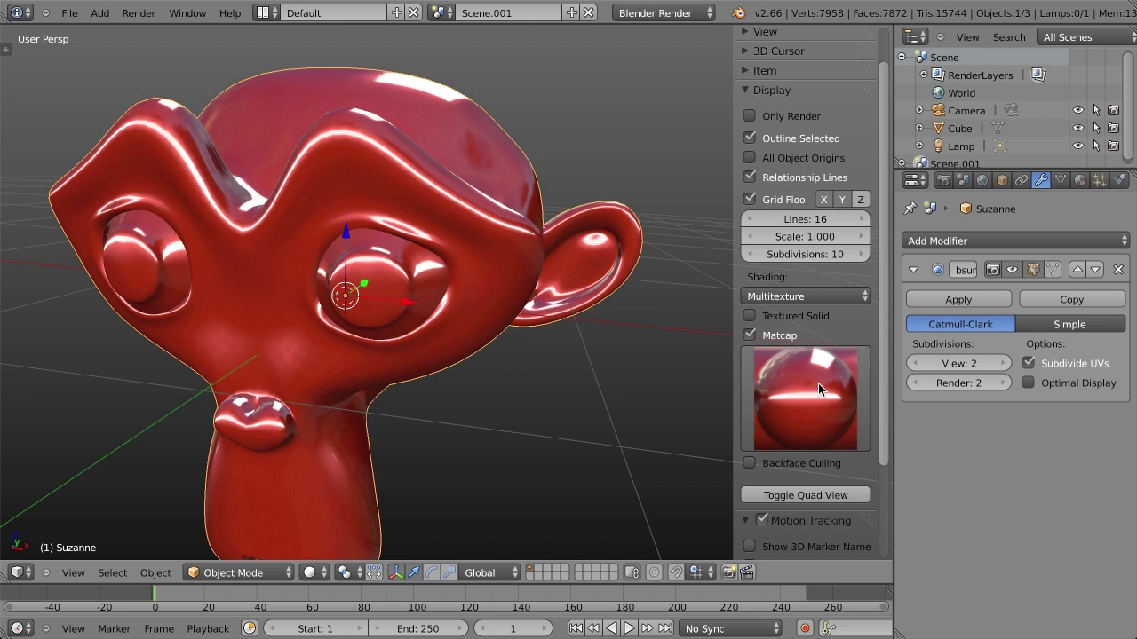
{"action": "left_click", "coordinate": [769, 373]}
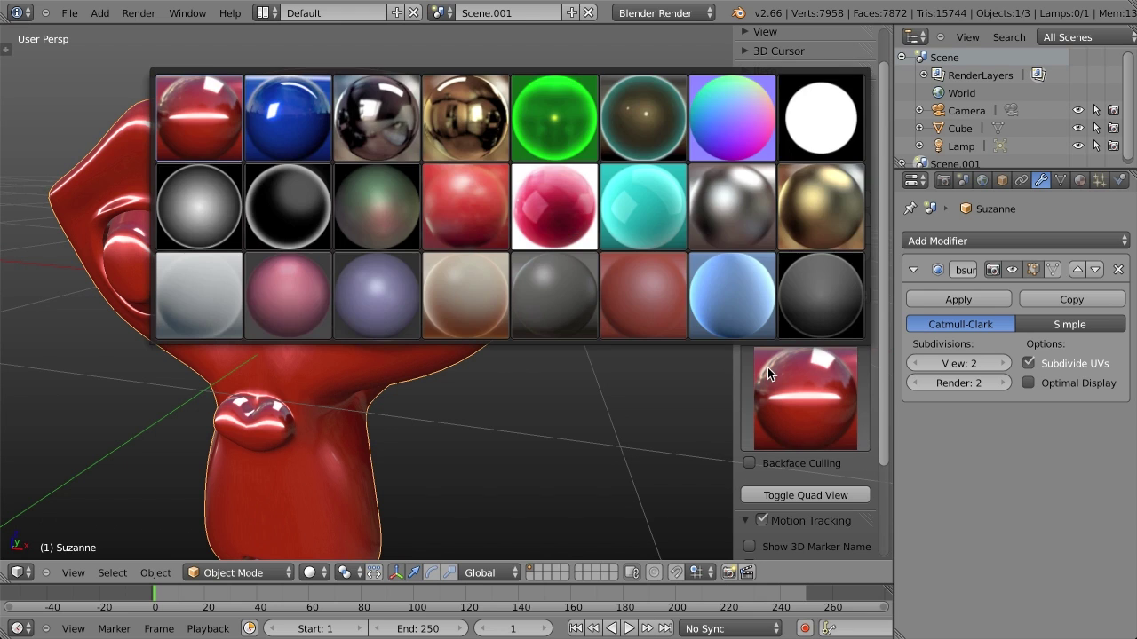
{"action": "left_click", "coordinate": [272, 314]}
{"action": "scroll", "coordinate": [399, 329], "scroll_direction": "down", "scroll_amount": 3}
{"action": "middle_click_drag", "start_coordinate": [489, 347], "coordinate": [461, 253]}
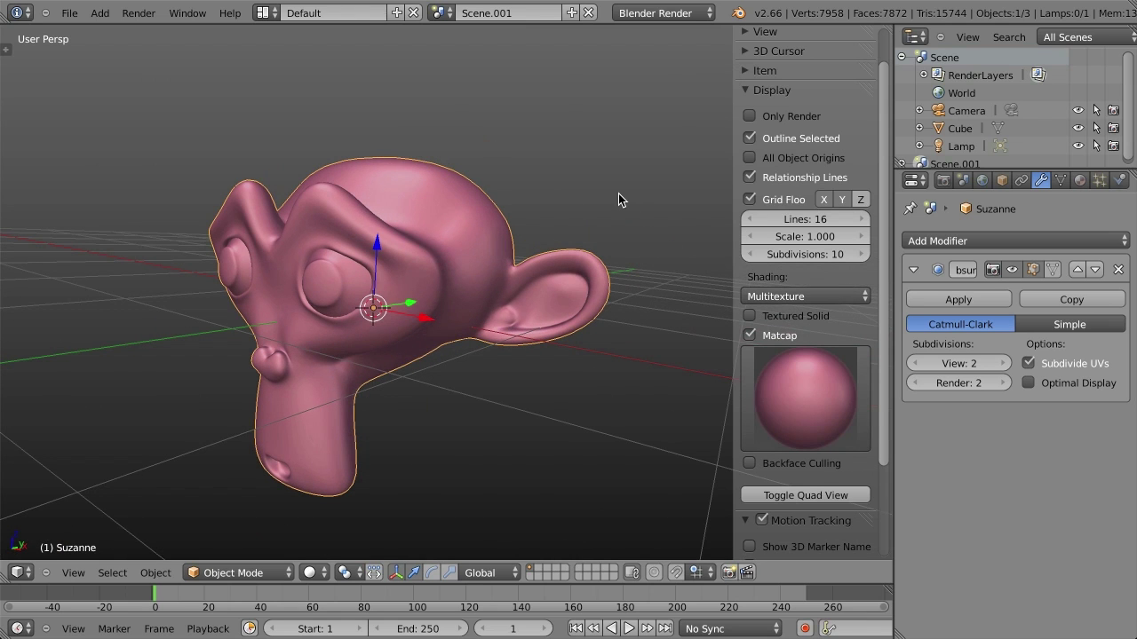
{"action": "left_click", "coordinate": [808, 406]}
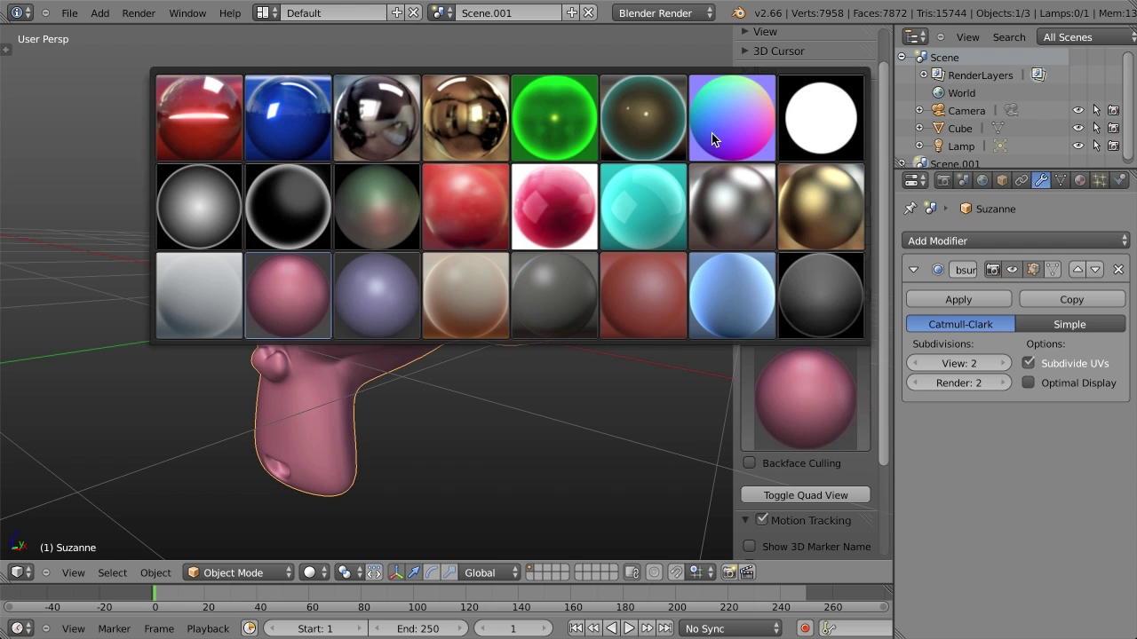
{"action": "left_click", "coordinate": [740, 215]}
{"action": "middle_click_drag", "start_coordinate": [551, 295], "coordinate": [473, 327]}
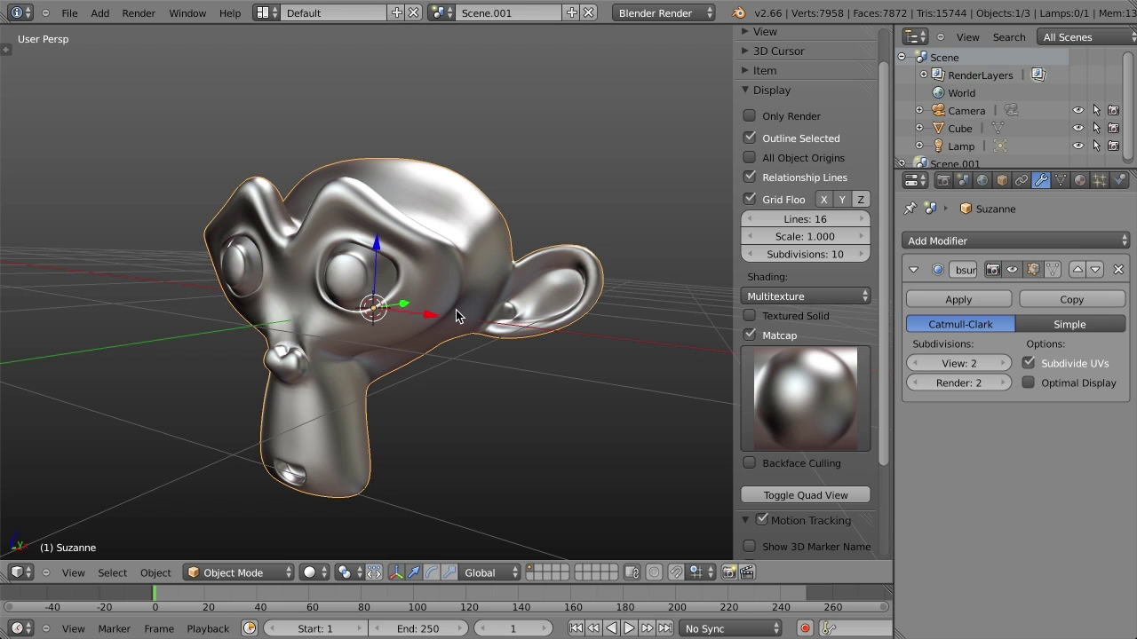
{"action": "scroll", "coordinate": [455, 310], "scroll_direction": "down", "scroll_amount": 4}
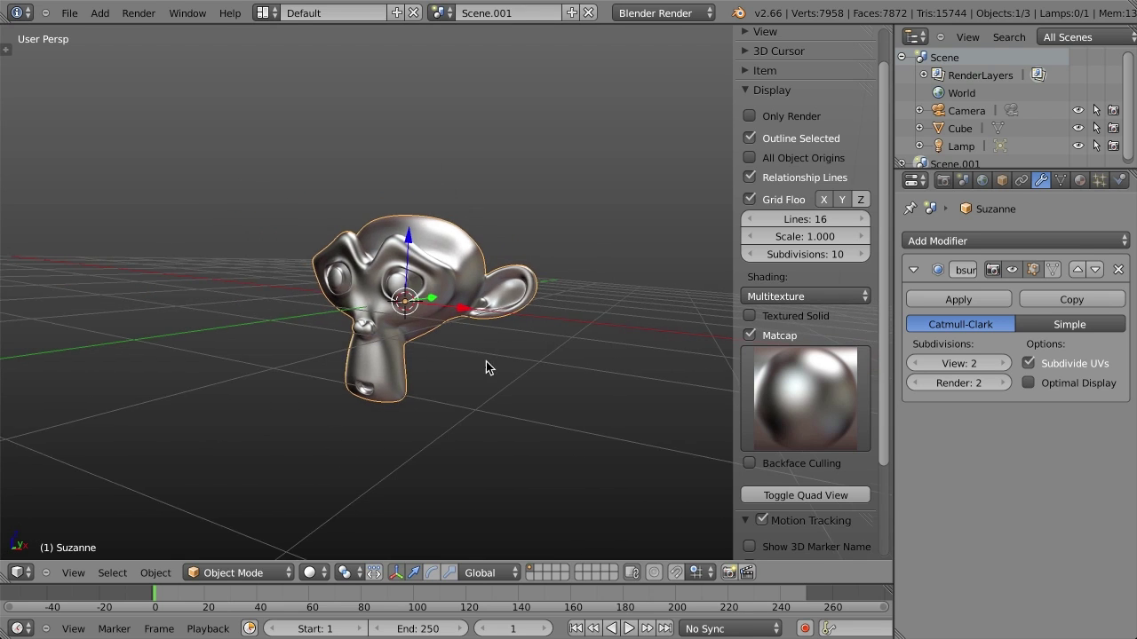
{"action": "scroll", "coordinate": [522, 363], "scroll_direction": "up", "scroll_amount": 2}
{"action": "scroll", "coordinate": [523, 363], "scroll_direction": "up", "scroll_amount": 2}
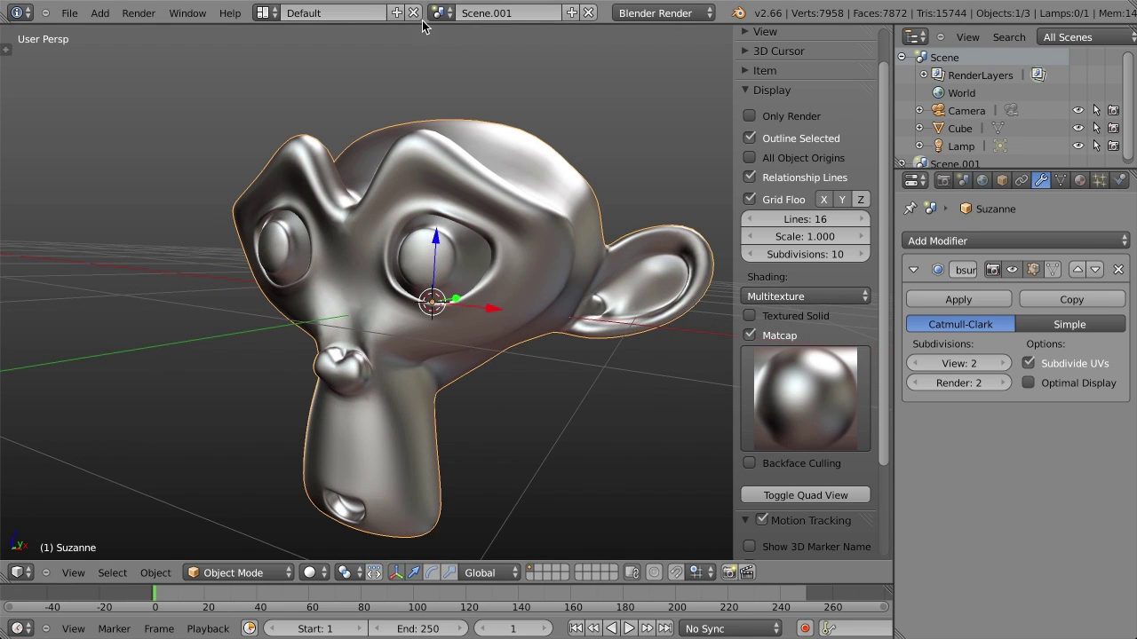